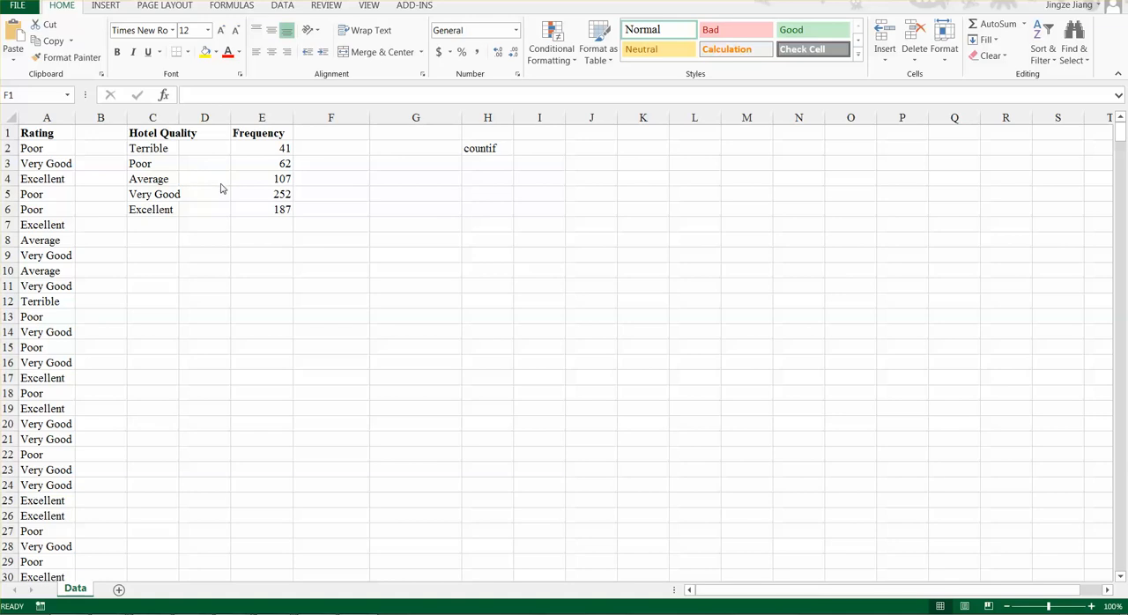
- Enter the note "=Frequance/n in cell F18 as a reminder of the relative frequency formula
{"action": "left_click", "coordinate": [323, 394]}
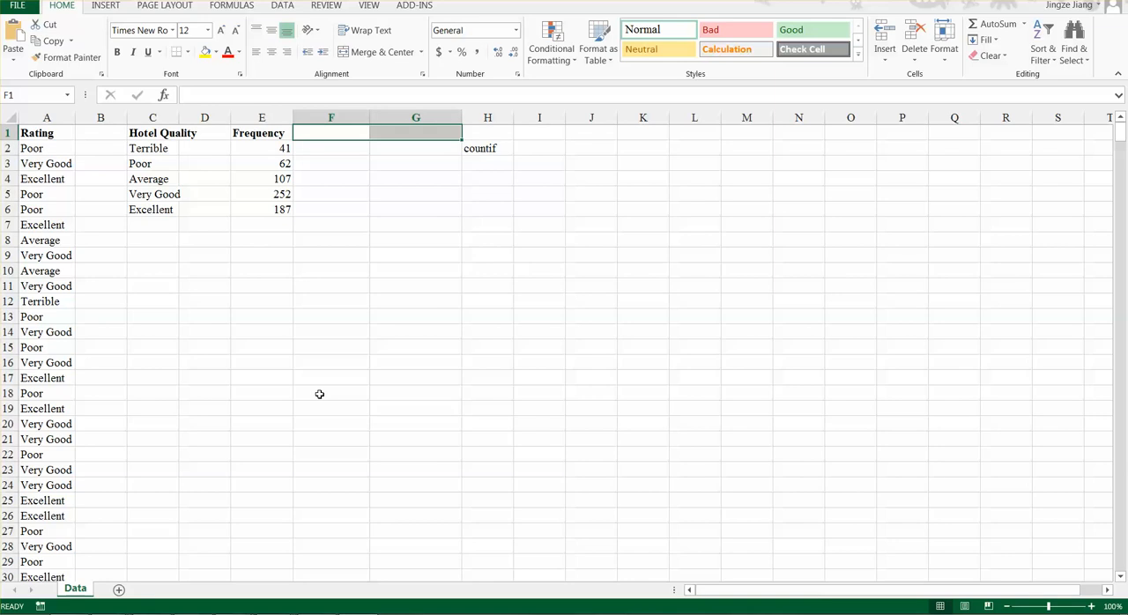
{"action": "left_click", "coordinate": [319, 393]}
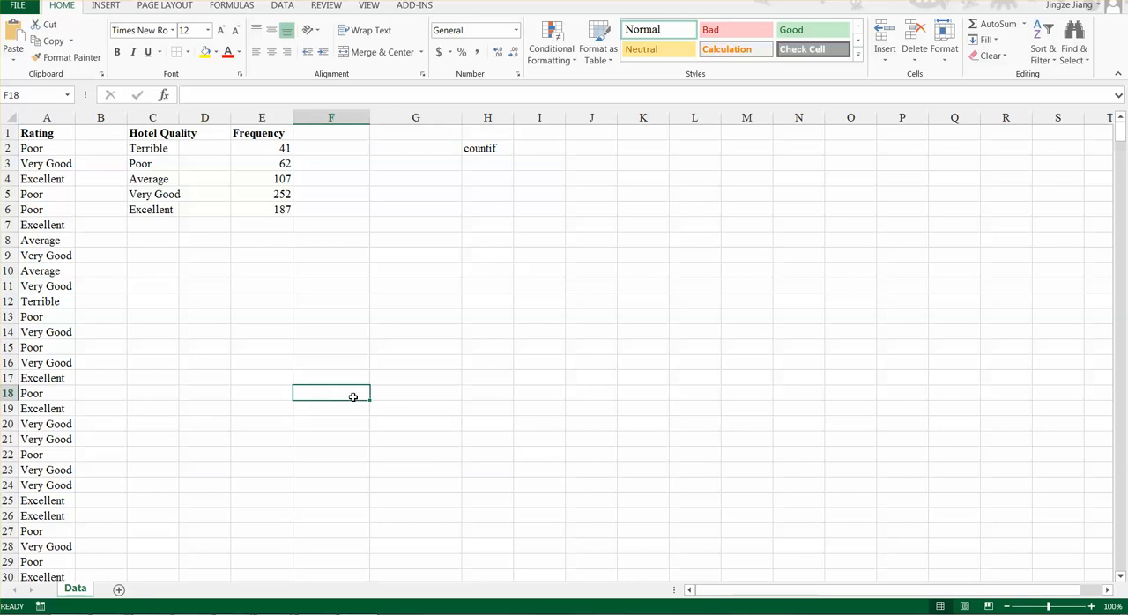
{"action": "type", "text": "\"="}
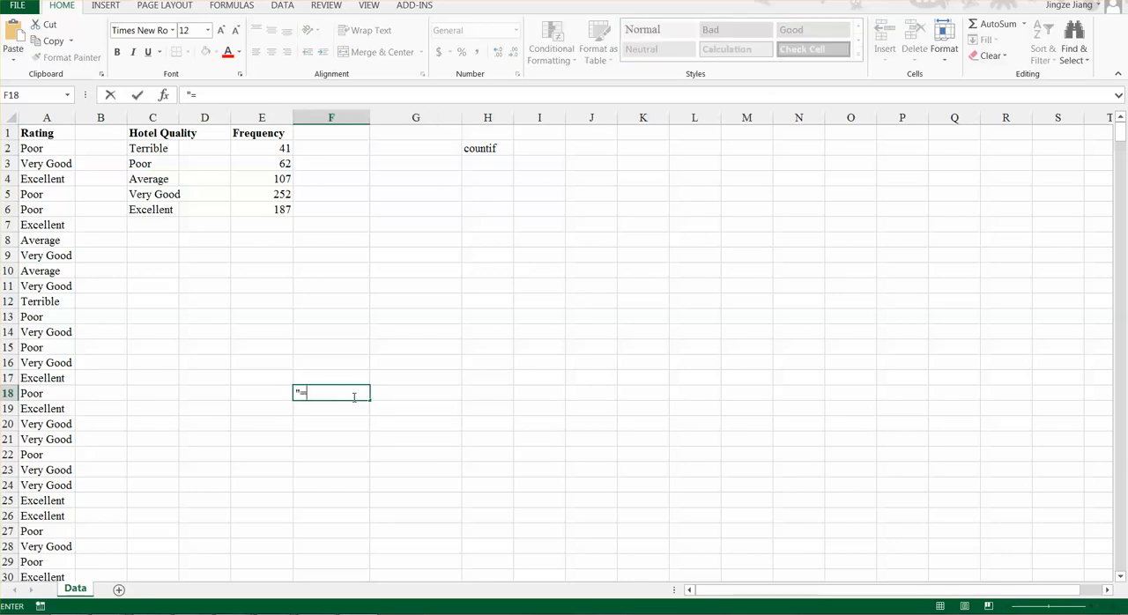
{"action": "type", "text": "Frequance/n"}
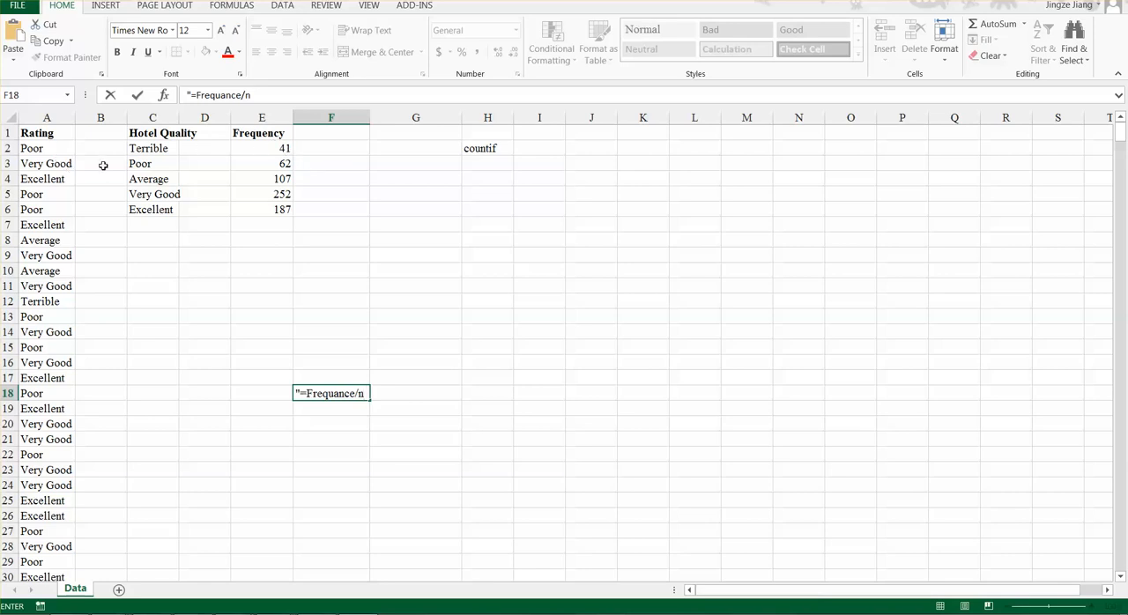
{"action": "left_click", "coordinate": [275, 148]}
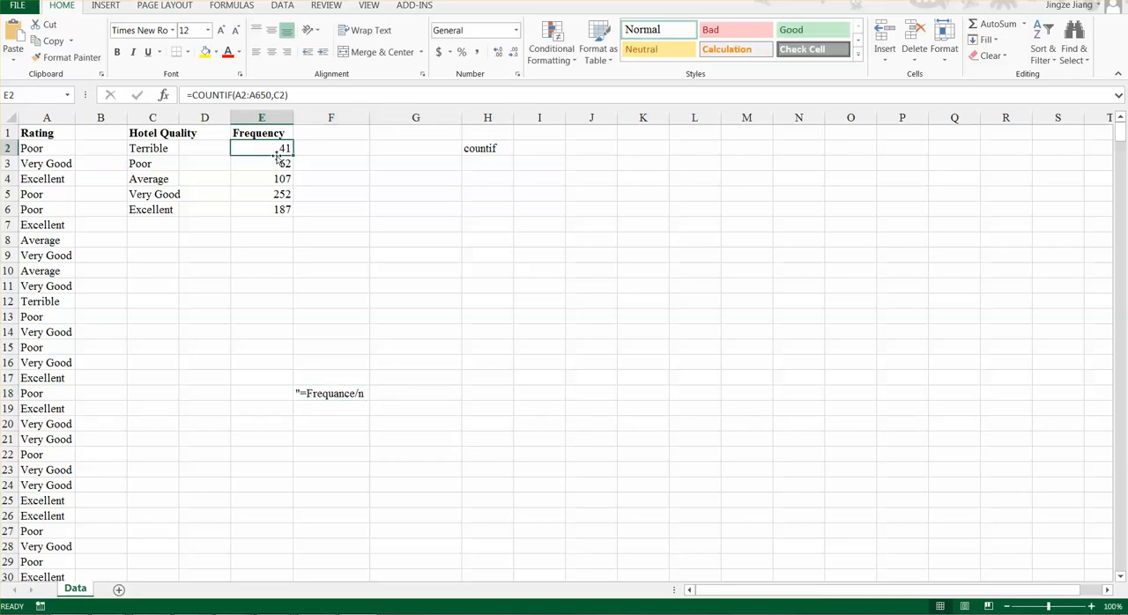
{"action": "left_click", "coordinate": [276, 160]}
{"action": "left_click", "coordinate": [274, 180]}
{"action": "left_click", "coordinate": [277, 194]}
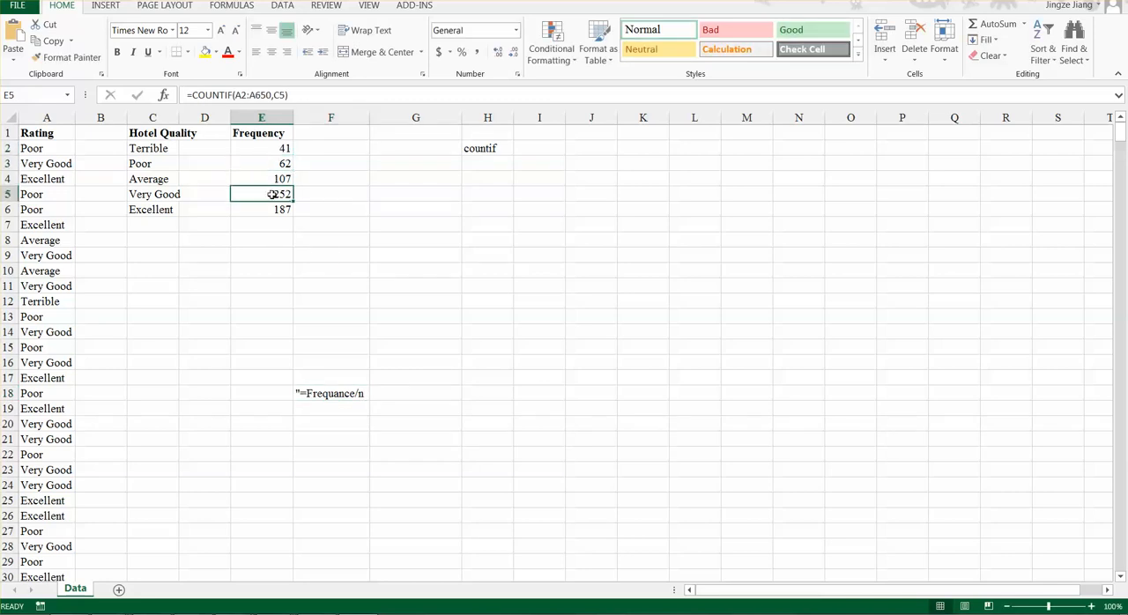
{"action": "left_click", "coordinate": [270, 211]}
- Label cell C7 below the hotel quality categories as TOTAL and enter the function note SUM in H7
{"action": "left_click", "coordinate": [133, 224]}
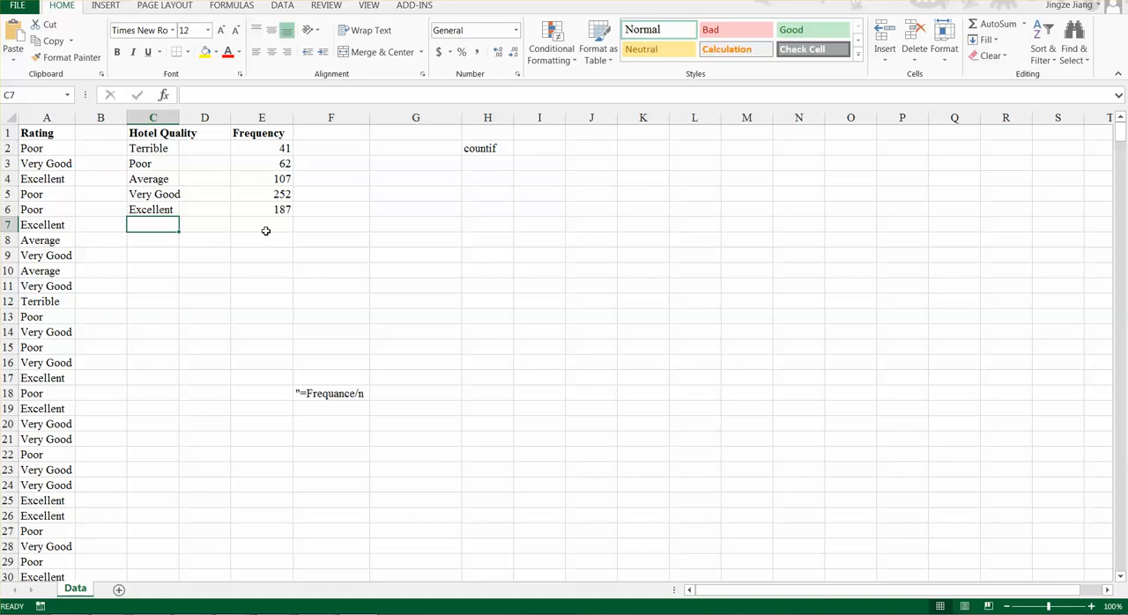
{"action": "type", "text": "TO"}
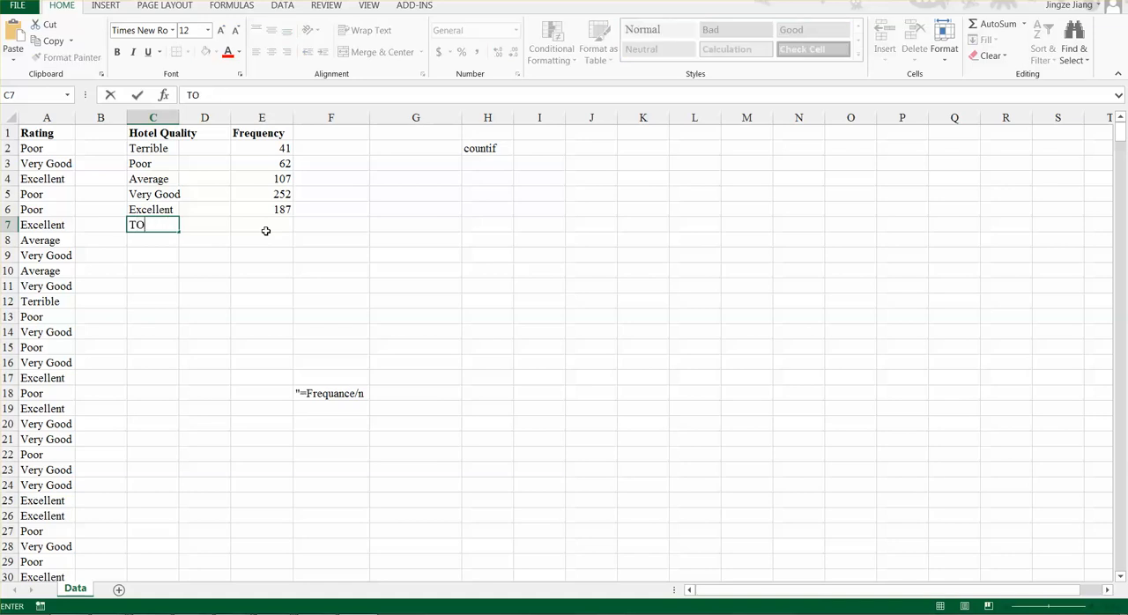
{"action": "type", "text": "TAL"}
{"action": "left_click", "coordinate": [261, 227]}
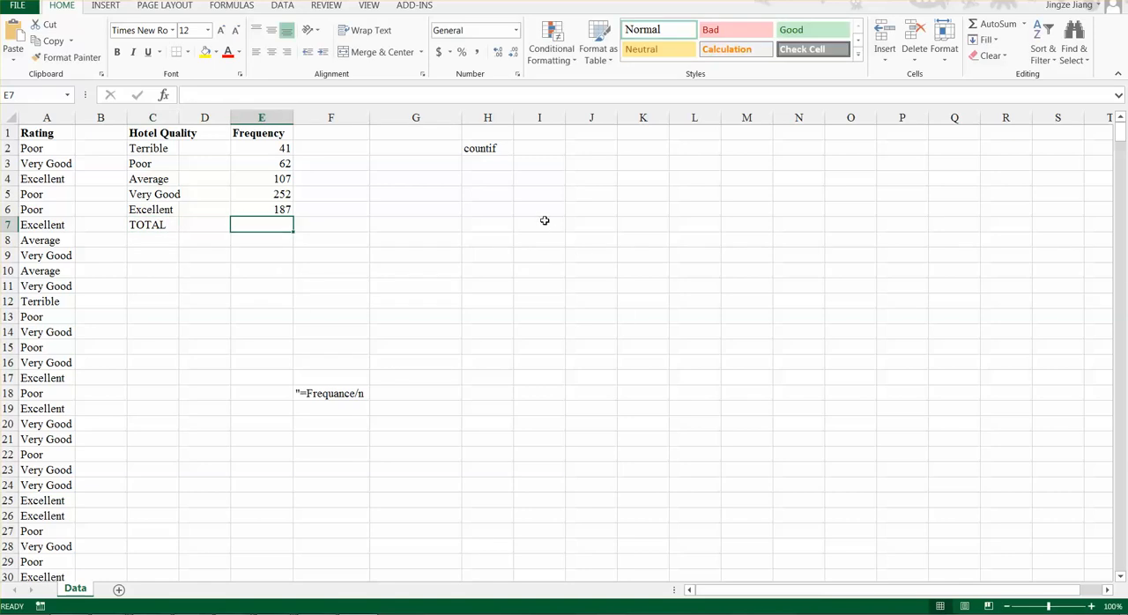
{"action": "left_click", "coordinate": [483, 224]}
{"action": "type", "text": "SUM"}
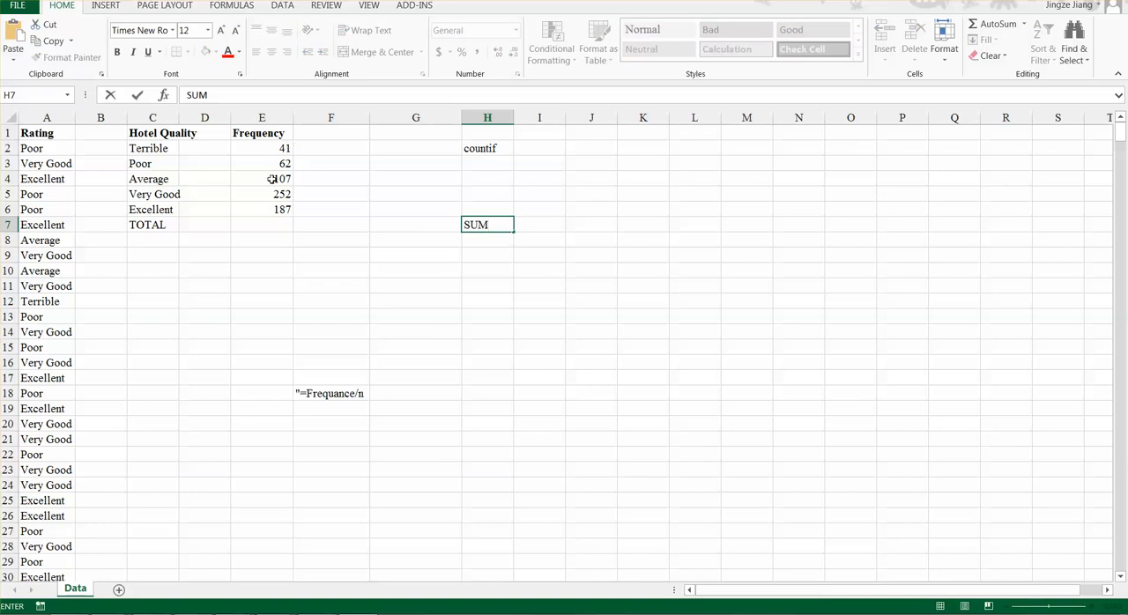
- Add up the frequencies in E7 with =SUM(E2:E6) and make that total bold
{"action": "left_click", "coordinate": [260, 226]}
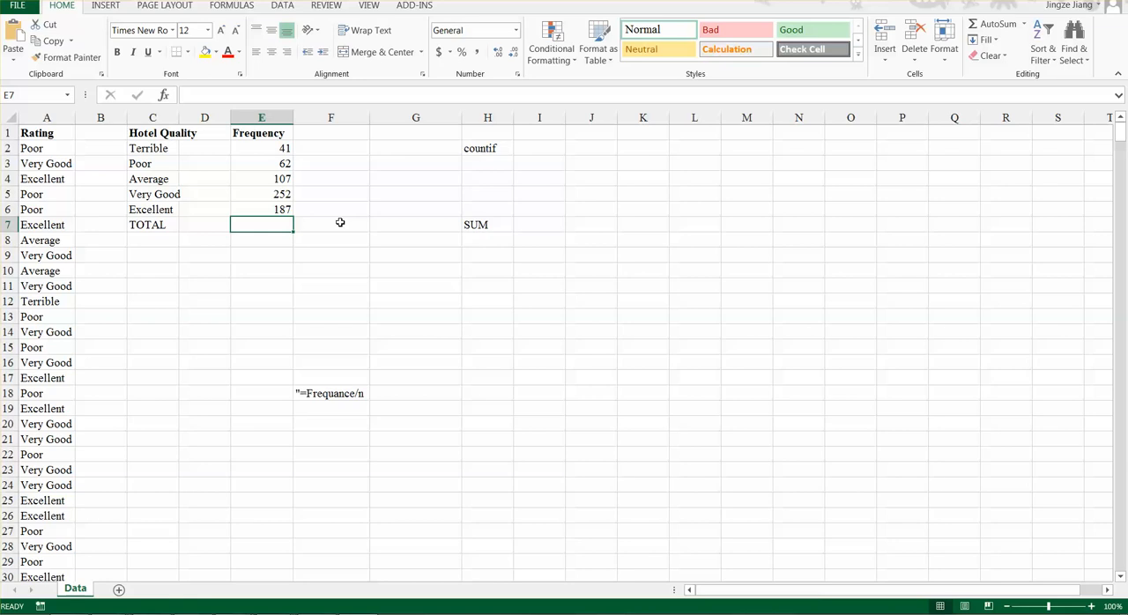
{"action": "type", "text": "="}
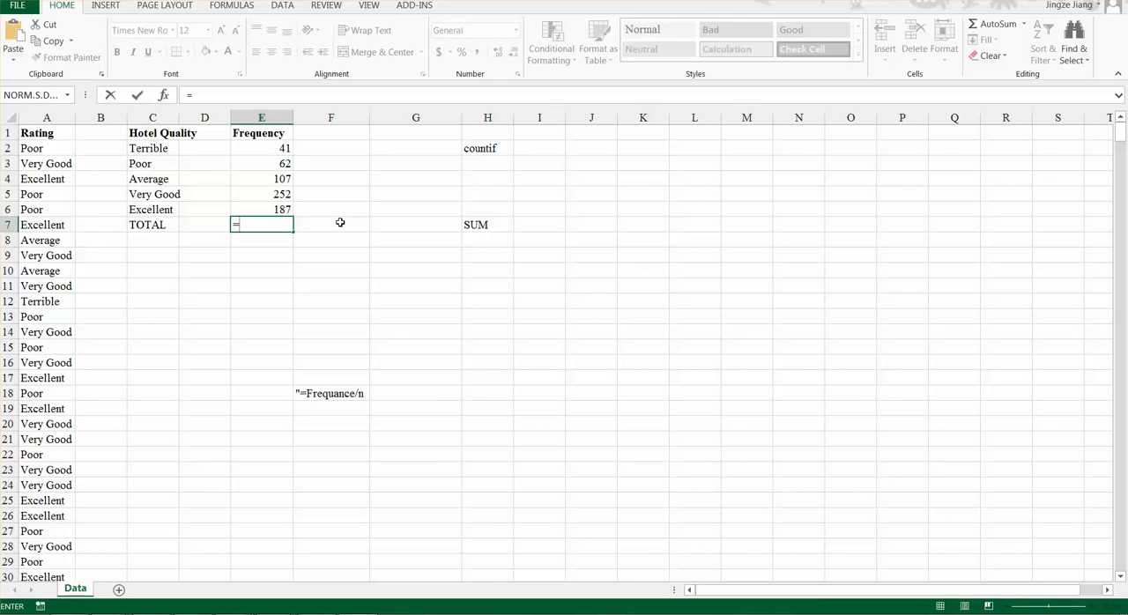
{"action": "type", "text": "SUM"}
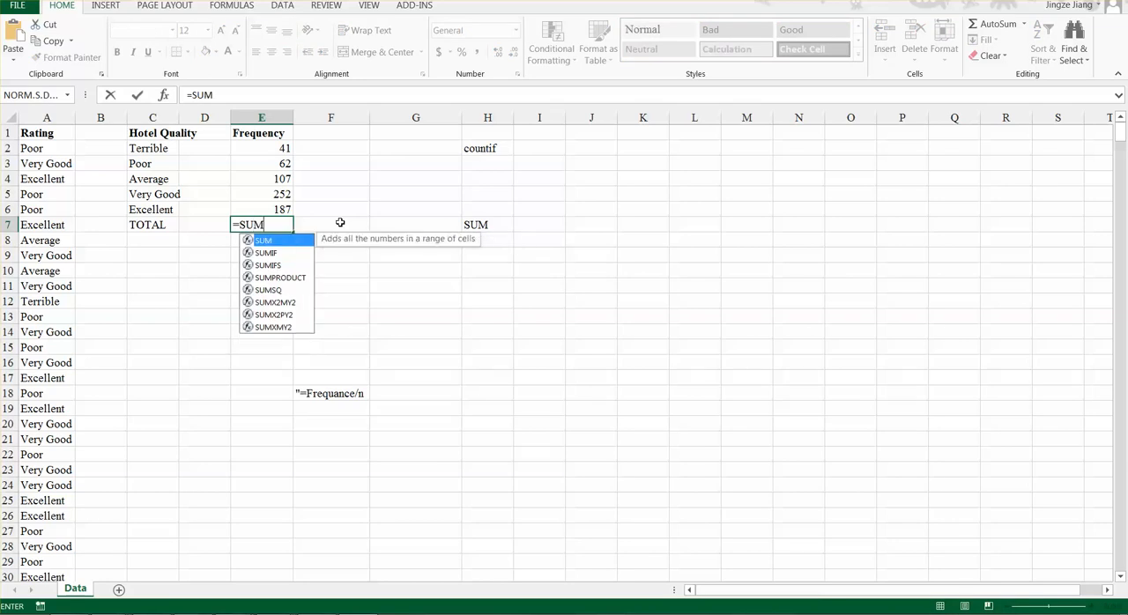
{"action": "type", "text": "("}
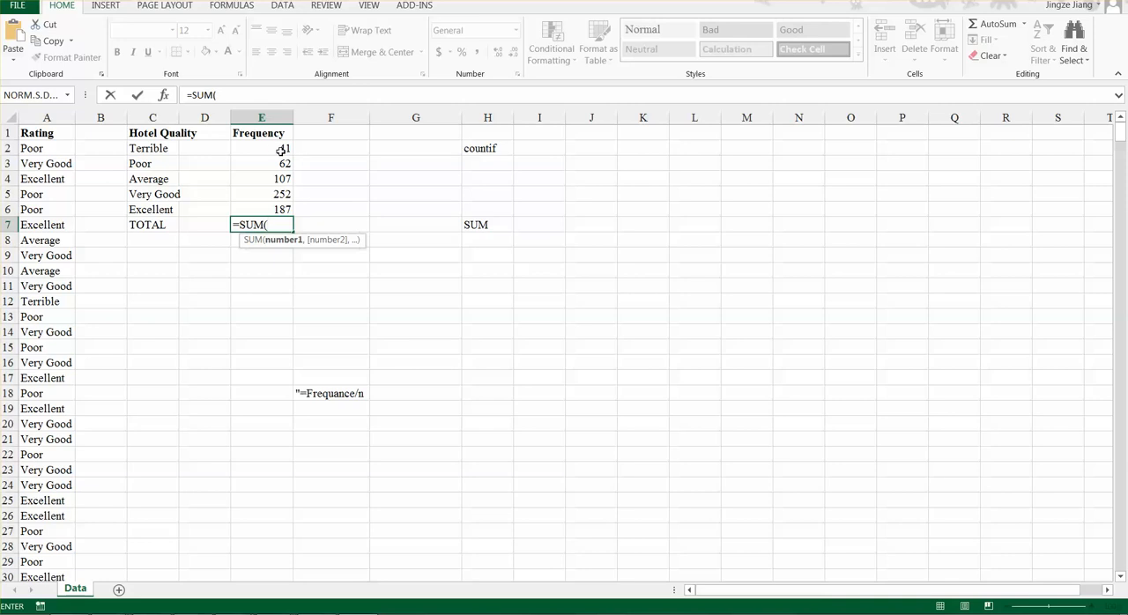
{"action": "key", "text": "Up"}
{"action": "key", "text": "Up"}
{"action": "key", "text": "Up"}
{"action": "key", "text": "Up"}
{"action": "key", "text": "Up"}
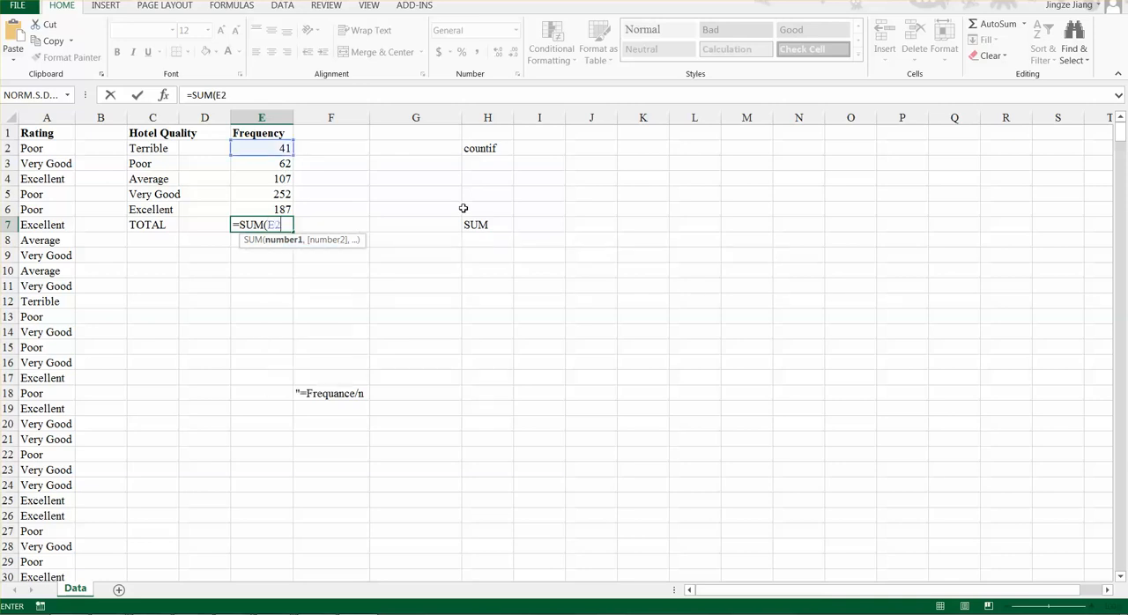
{"action": "type", "text": ":E6"}
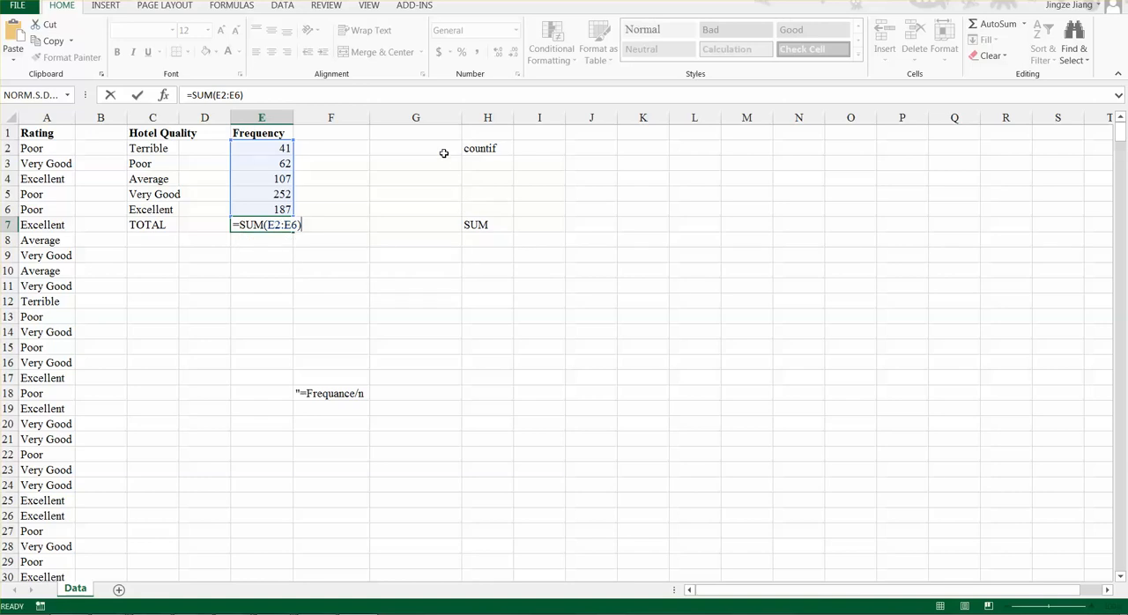
{"action": "key", "text": "Return"}
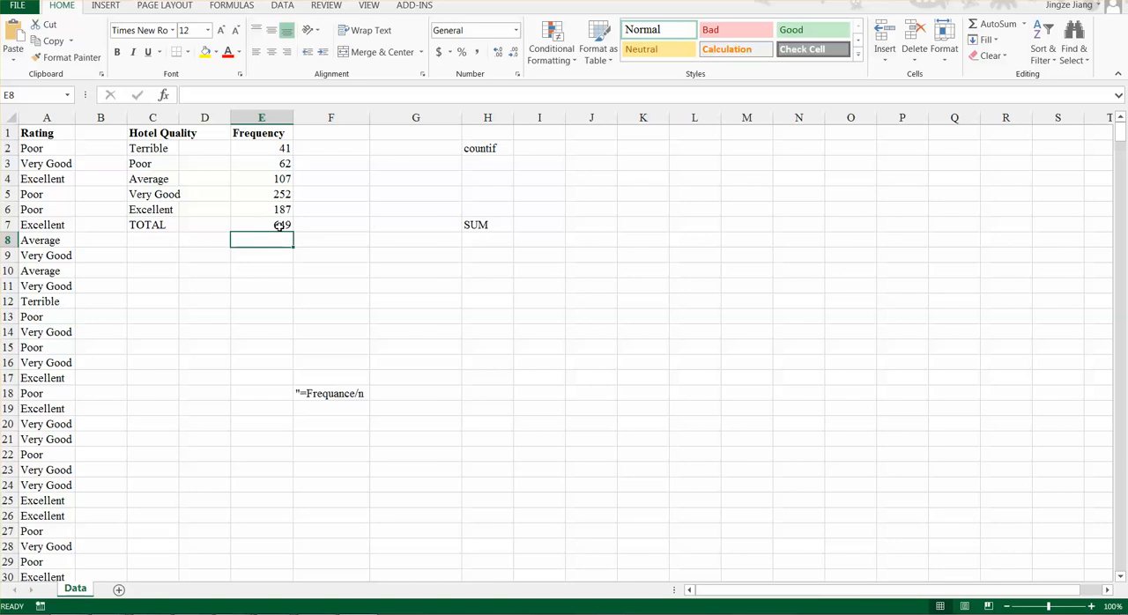
{"action": "left_click", "coordinate": [234, 224]}
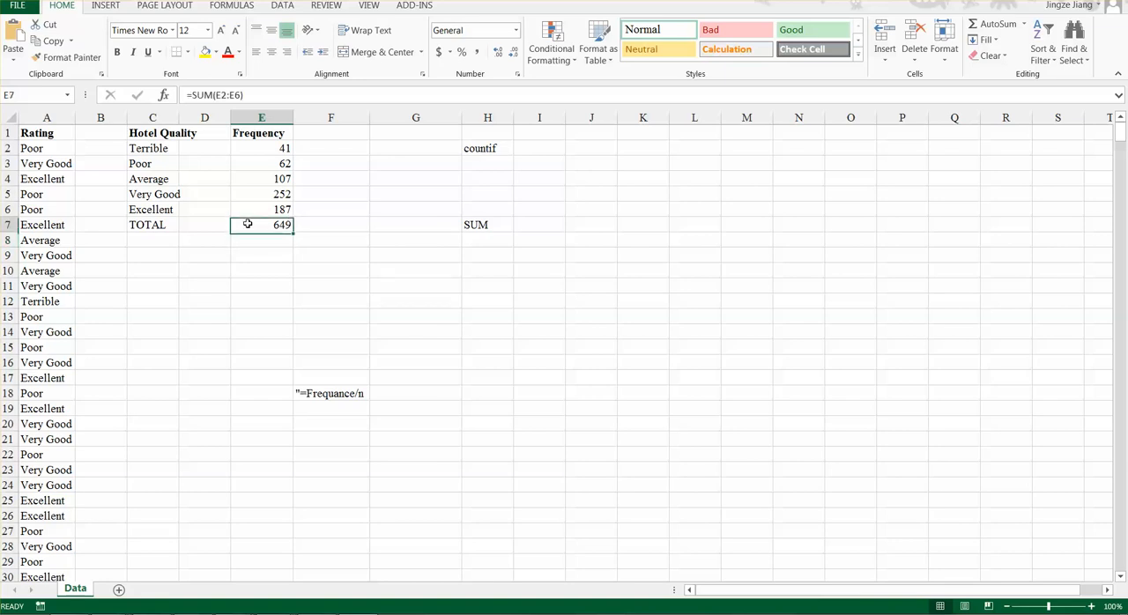
{"action": "key", "text": "ctrl+b"}
- Add the column headings Relative Freq in F1 and Percent Freq in G1 beside the Frequency heading
{"action": "left_click", "coordinate": [350, 128]}
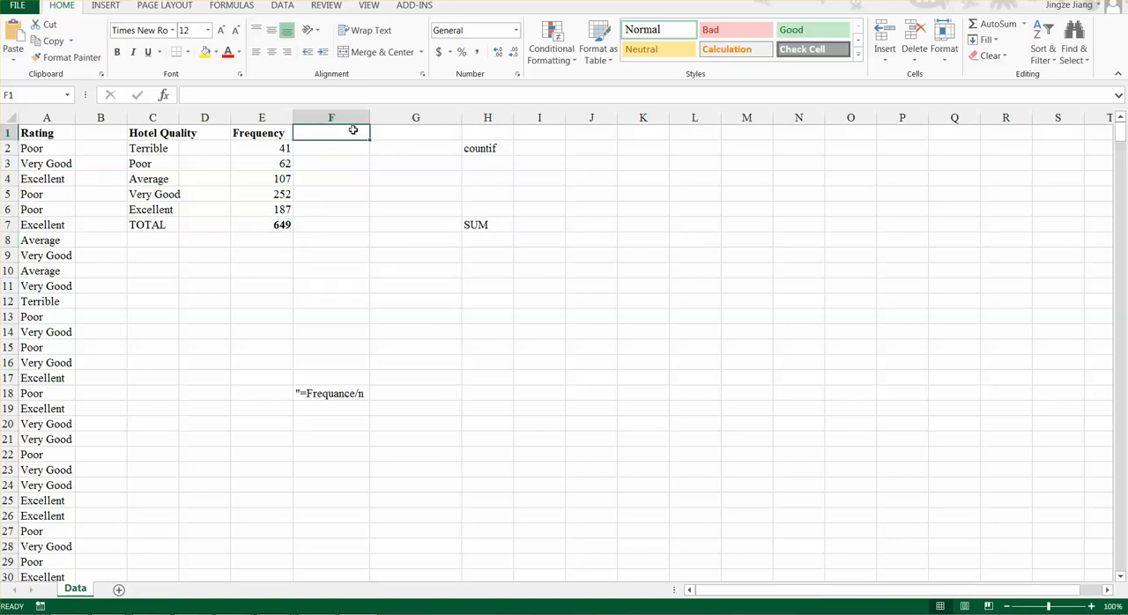
{"action": "type", "text": "r"}
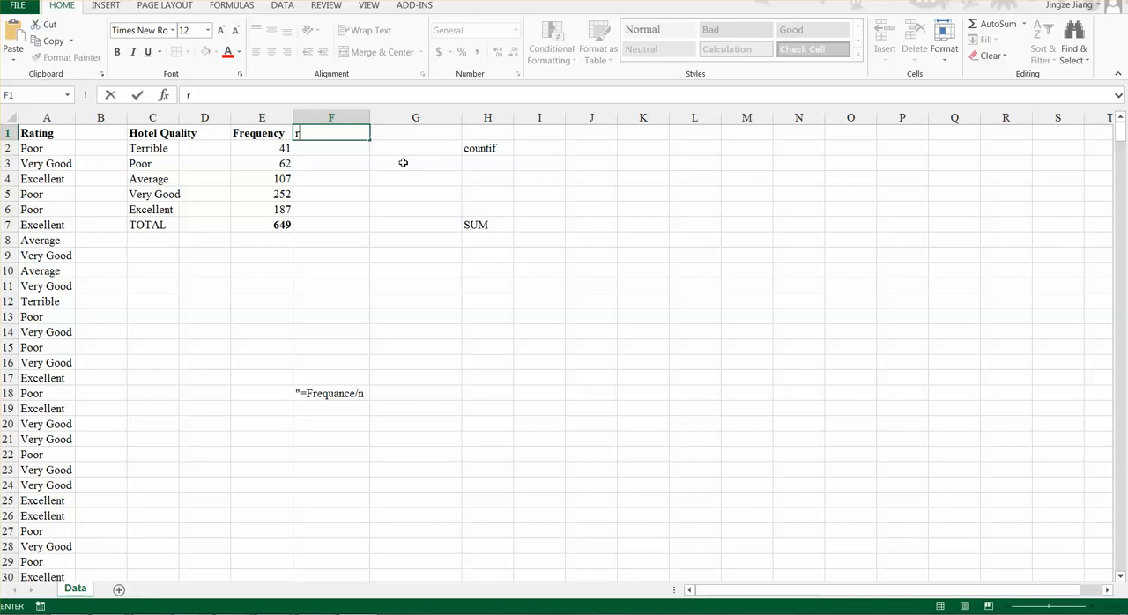
{"action": "type", "text": "Relative Freq"}
{"action": "key", "text": "Tab"}
{"action": "key", "text": "BackSpace"}
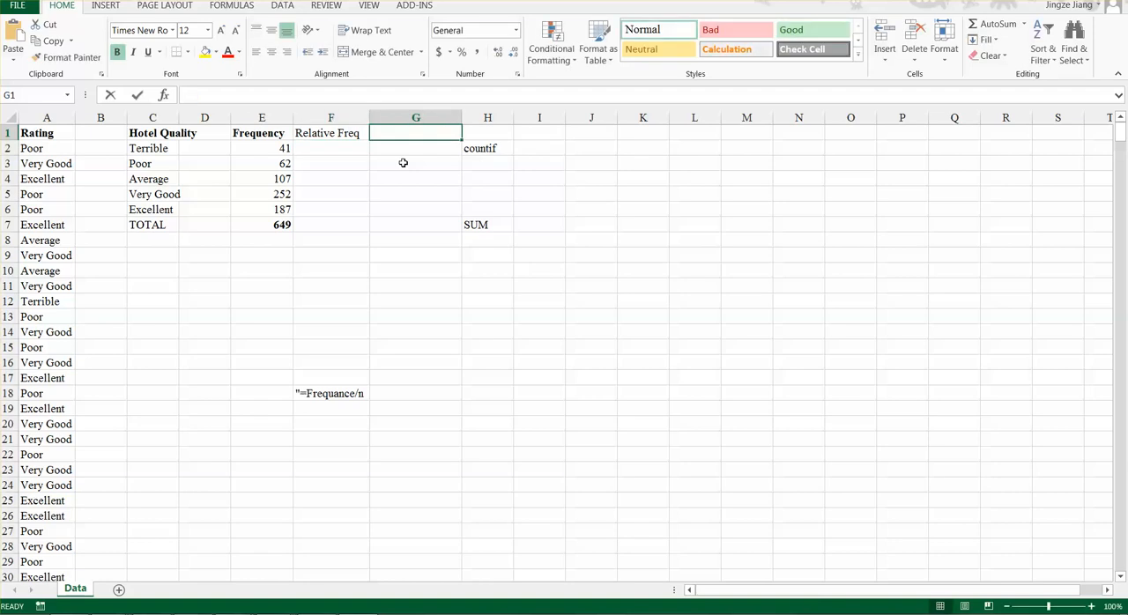
{"action": "type", "text": "Per"}
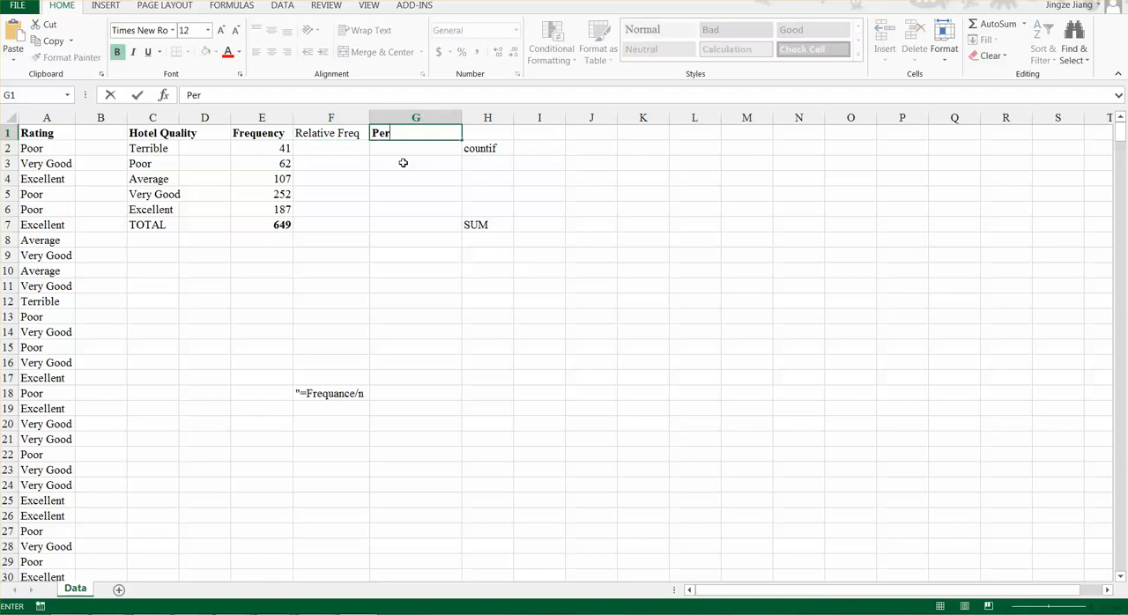
{"action": "type", "text": "cent Freq"}
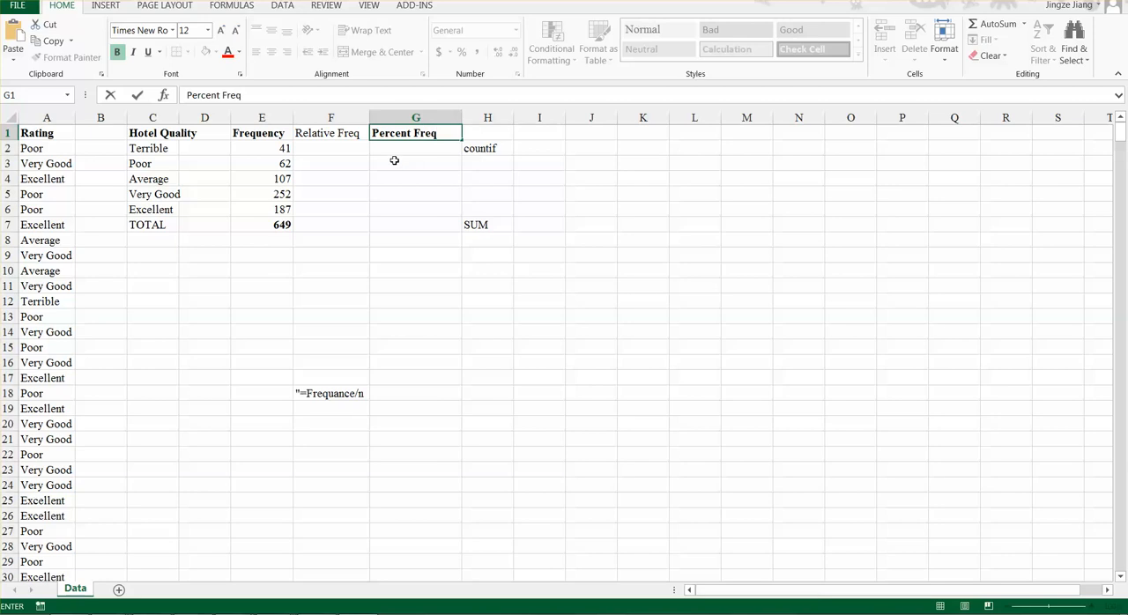
{"action": "left_click", "coordinate": [364, 150]}
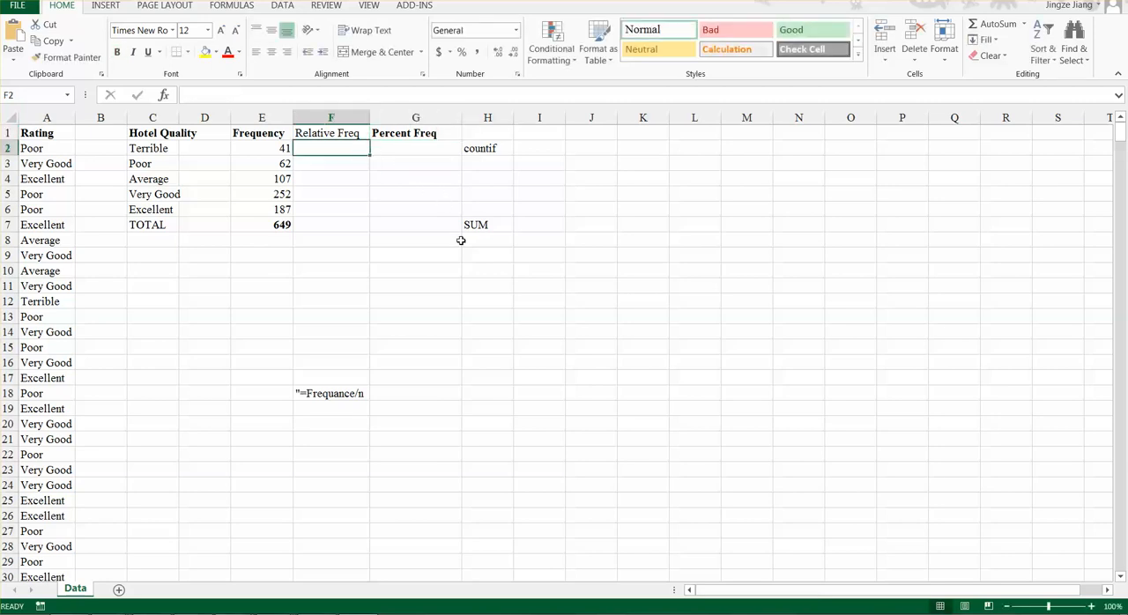
- Calculate the relative frequency of Terrible in F2 with the formula =E2/E7
{"action": "left_click", "coordinate": [251, 151]}
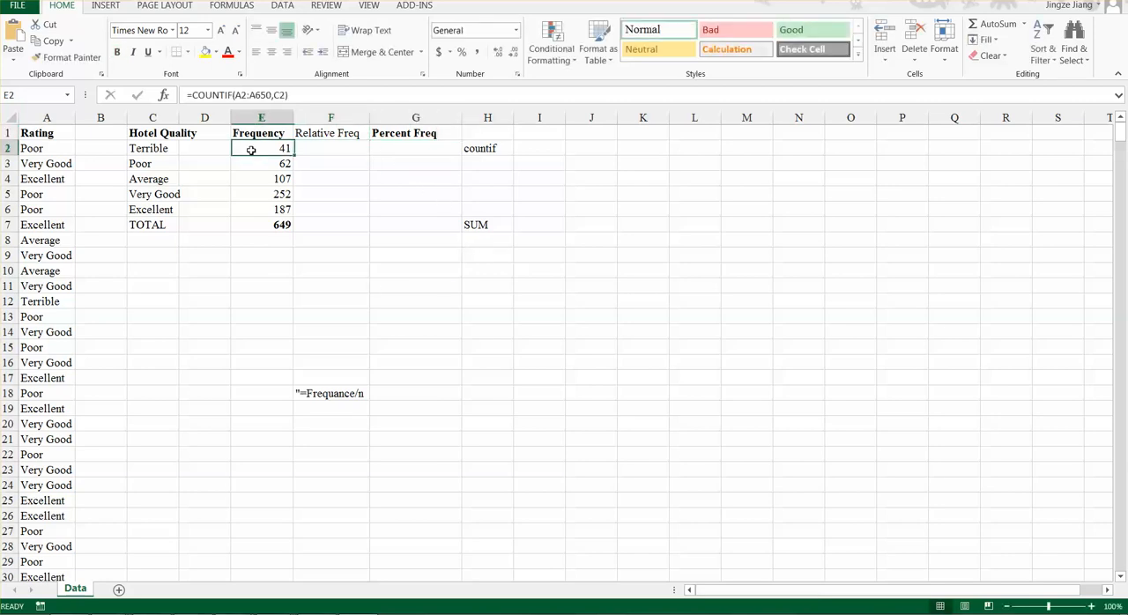
{"action": "left_click", "coordinate": [267, 224]}
{"action": "left_click", "coordinate": [319, 150]}
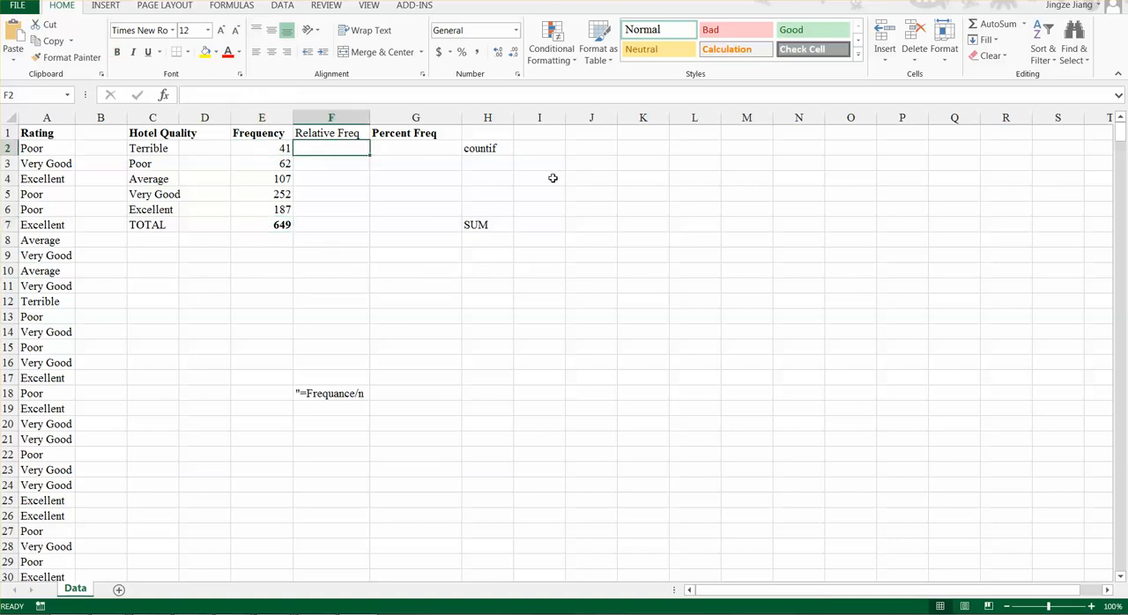
{"action": "type", "text": "="}
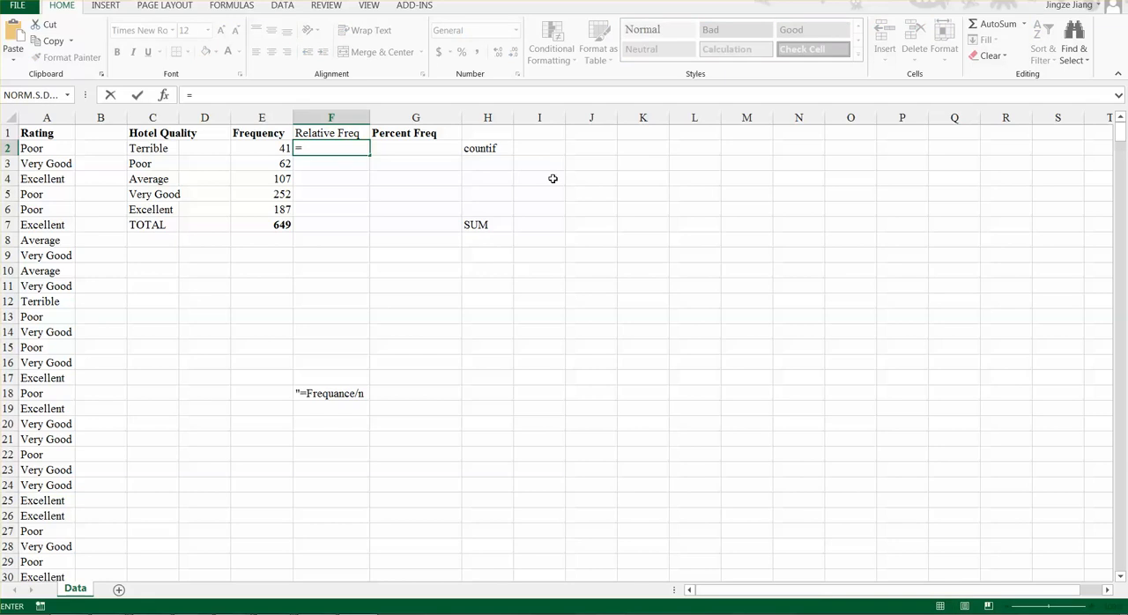
{"action": "left_click", "coordinate": [257, 151]}
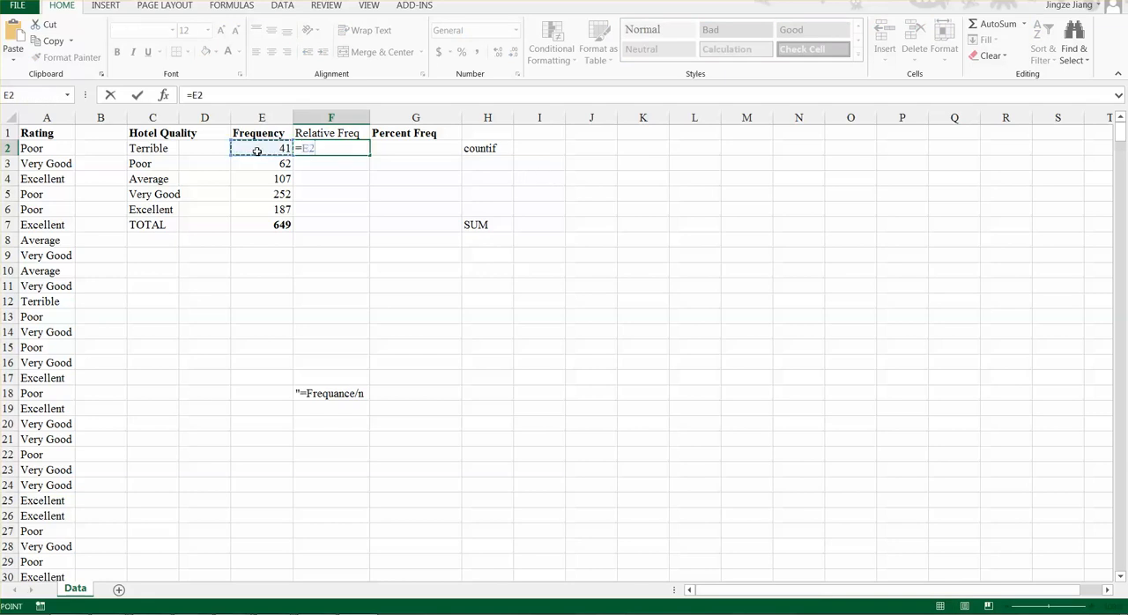
{"action": "type", "text": "/"}
{"action": "left_click", "coordinate": [279, 223]}
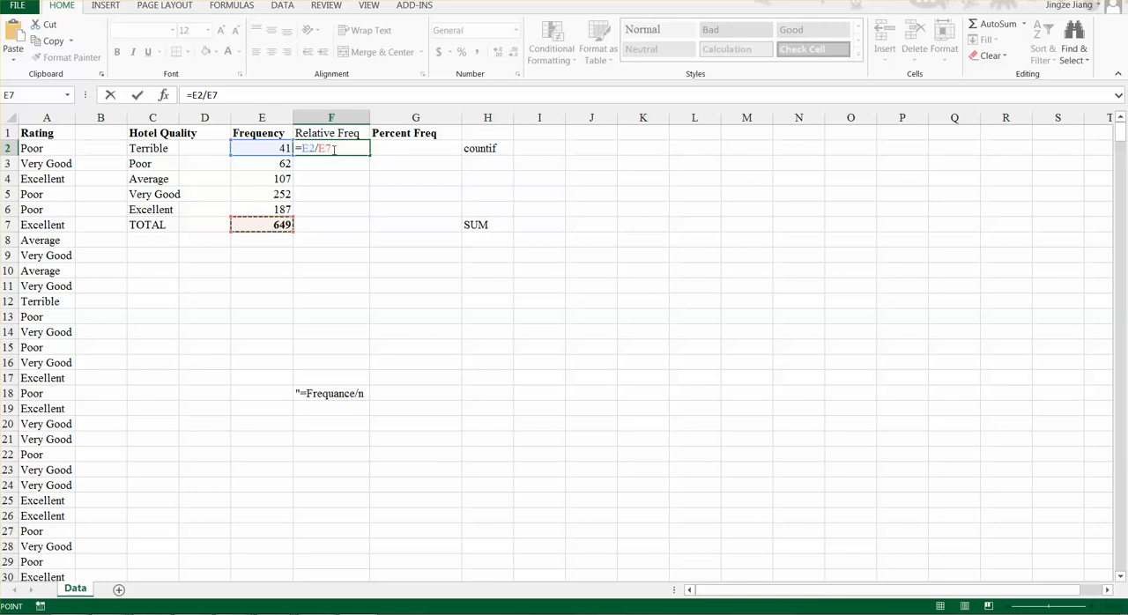
{"action": "key", "text": "Return"}
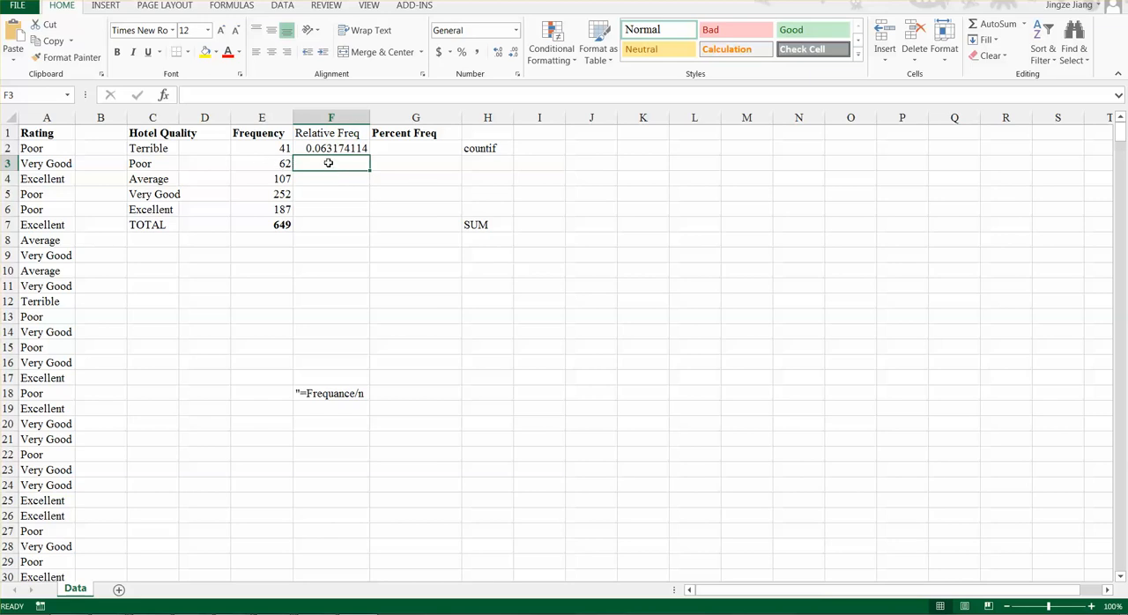
- Calculate the relative frequency of Poor in F3 with the formula =E3/E7
{"action": "type", "text": "="}
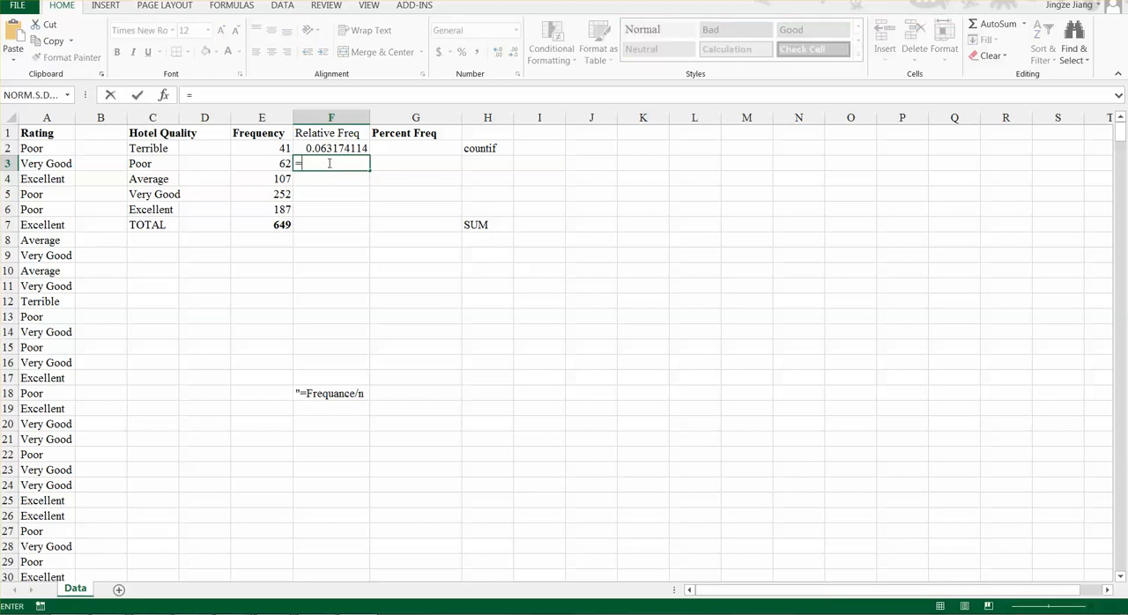
{"action": "left_click", "coordinate": [277, 165]}
{"action": "type", "text": "/"}
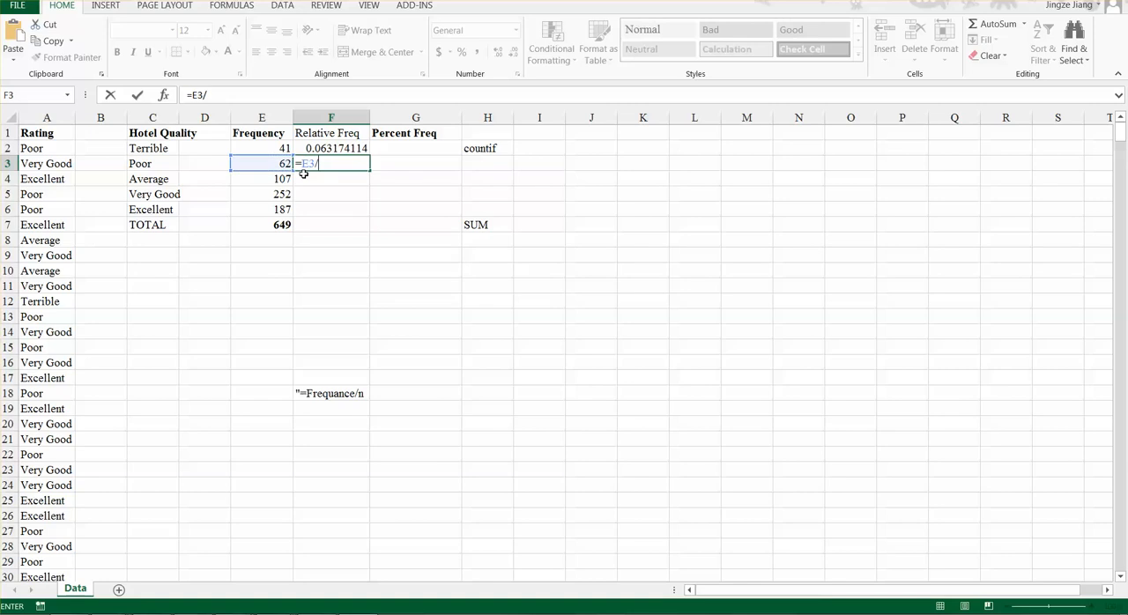
{"action": "left_click", "coordinate": [249, 225]}
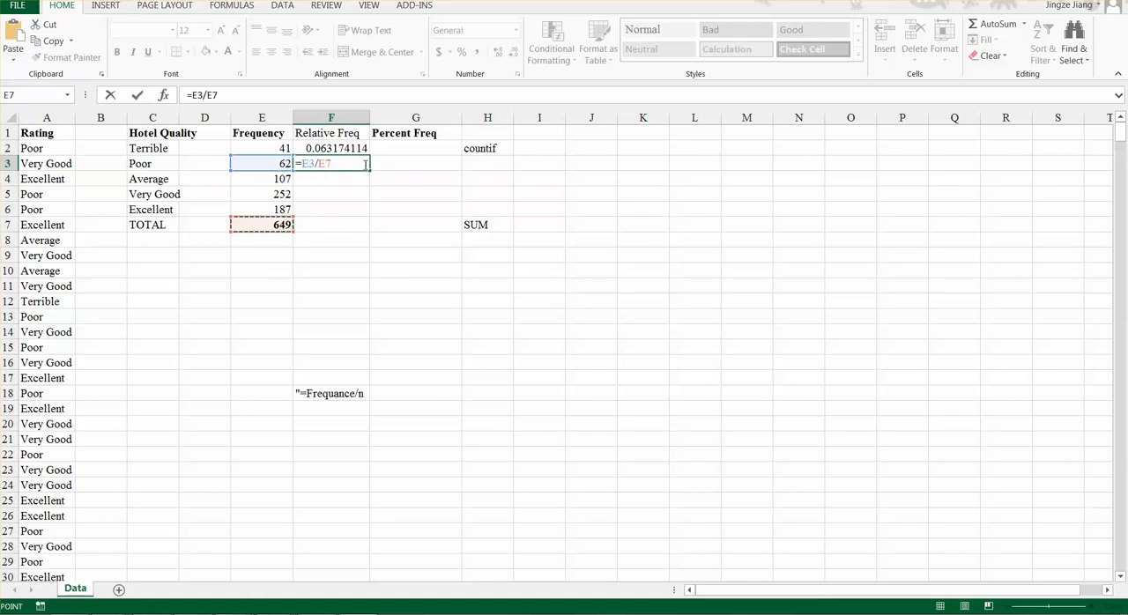
{"action": "key", "text": "Return"}
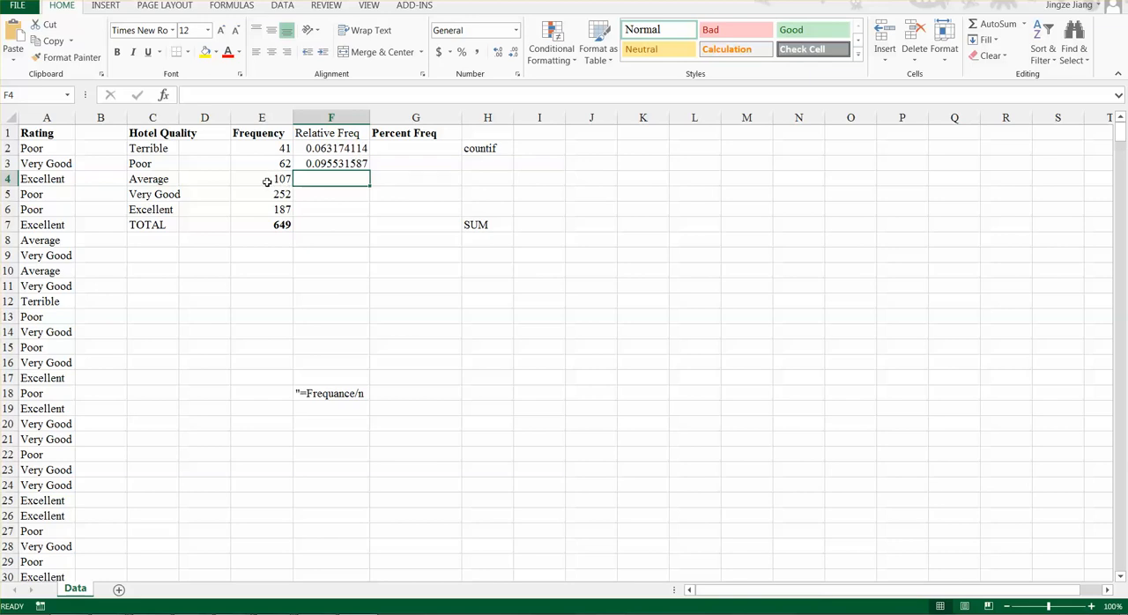
{"action": "left_click", "coordinate": [334, 162]}
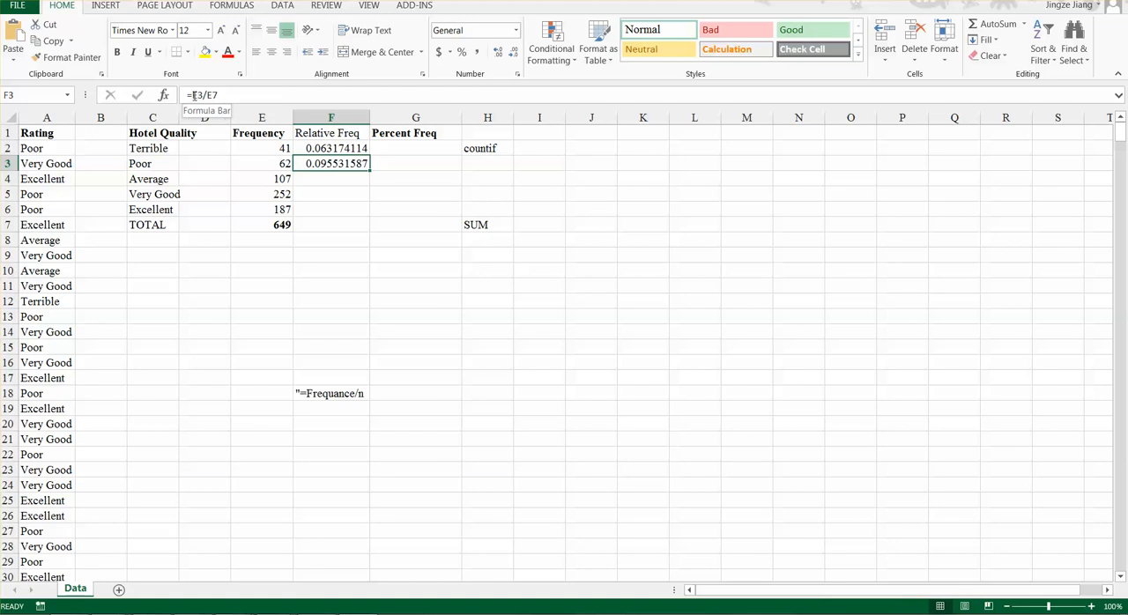
- Make the total's reference absolute in the relative frequency formula for Poor, so F3 reads =E3/$E$7
{"action": "left_click", "coordinate": [335, 148]}
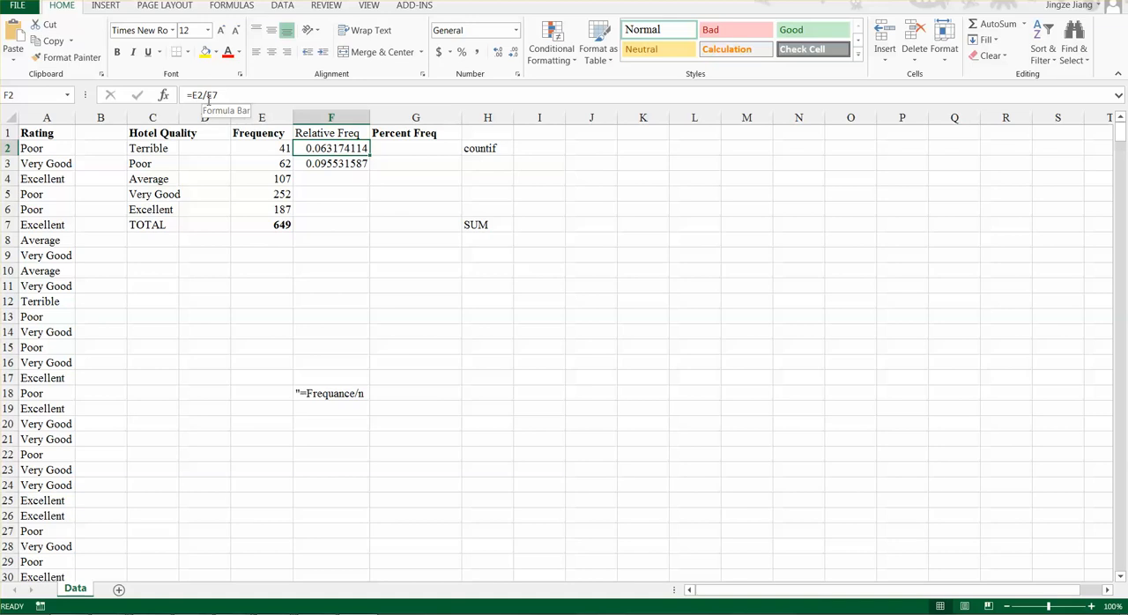
{"action": "left_click", "coordinate": [324, 162]}
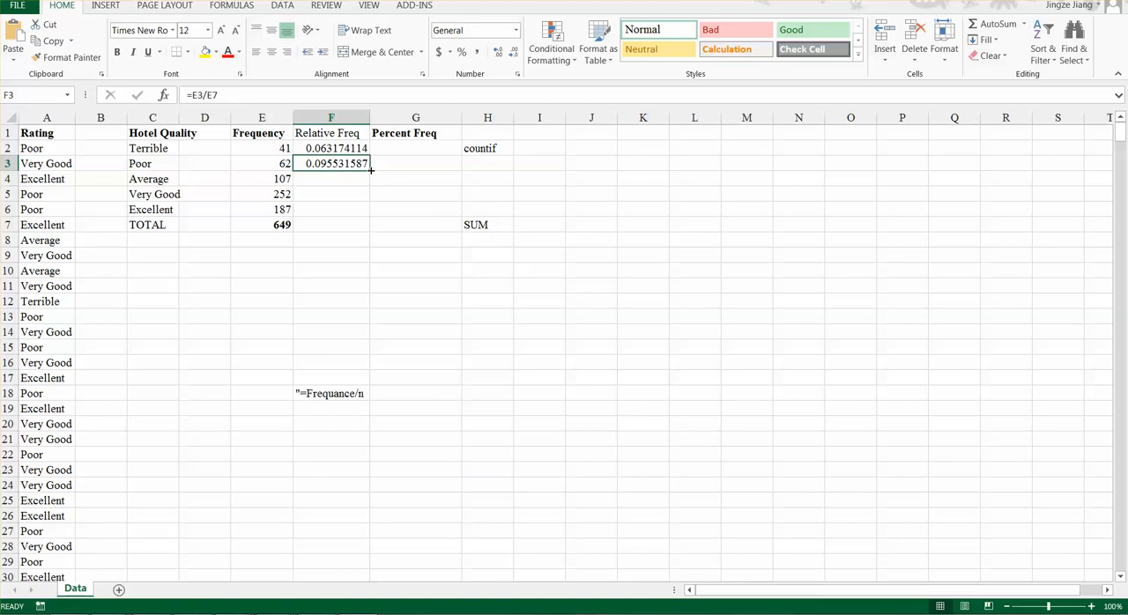
{"action": "left_click", "coordinate": [205, 95]}
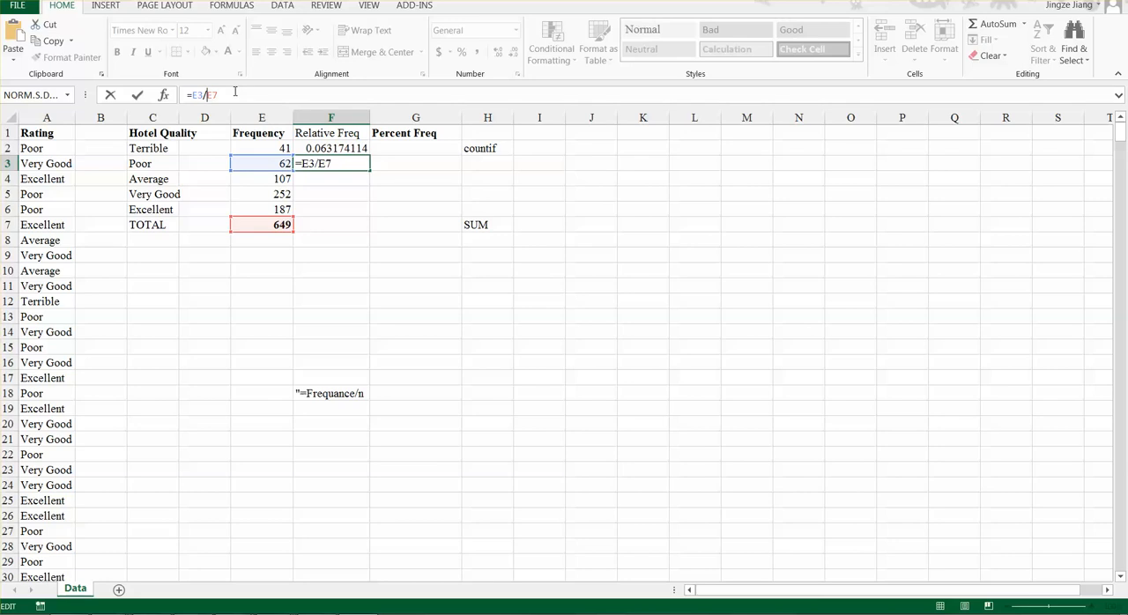
{"action": "type", "text": "$"}
{"action": "key", "text": "Right"}
{"action": "type", "text": "$"}
{"action": "key", "text": "Return"}
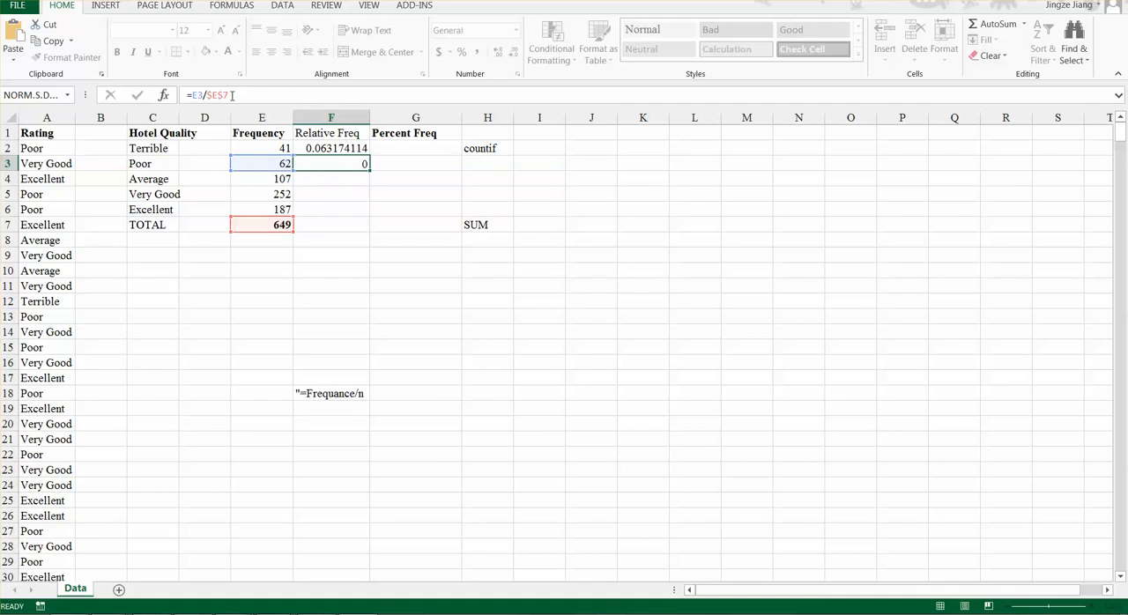
- Fill the relative frequency formula from F3 down through F6 for the remaining ratings
{"action": "left_click", "coordinate": [325, 161]}
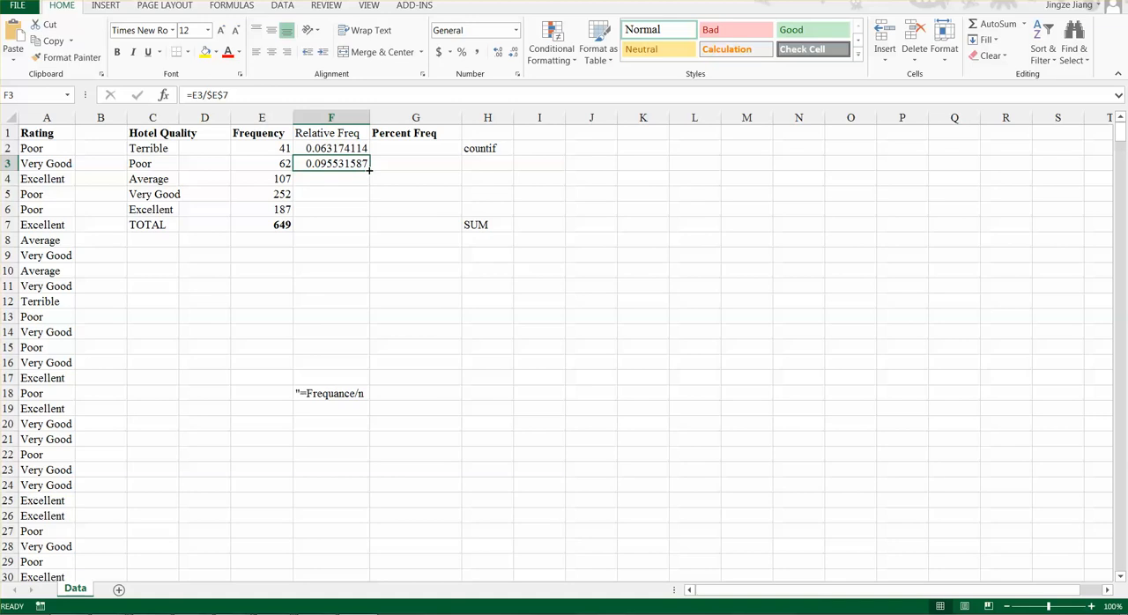
{"action": "left_click_drag", "start_coordinate": [369, 171], "coordinate": [381, 218]}
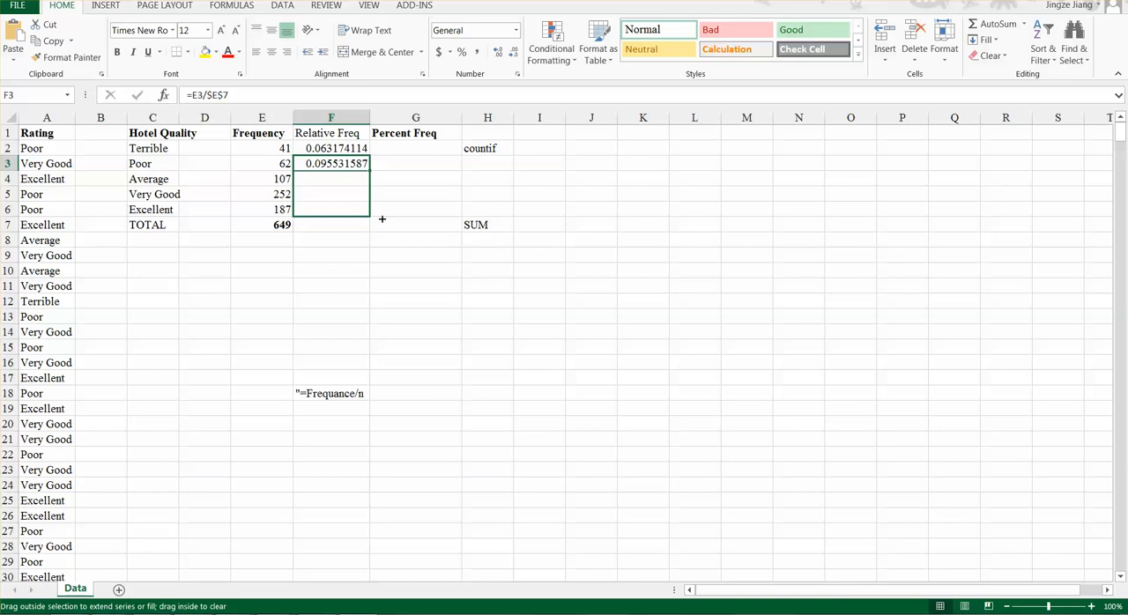
{"action": "left_click_drag", "start_coordinate": [381, 219], "coordinate": [379, 220]}
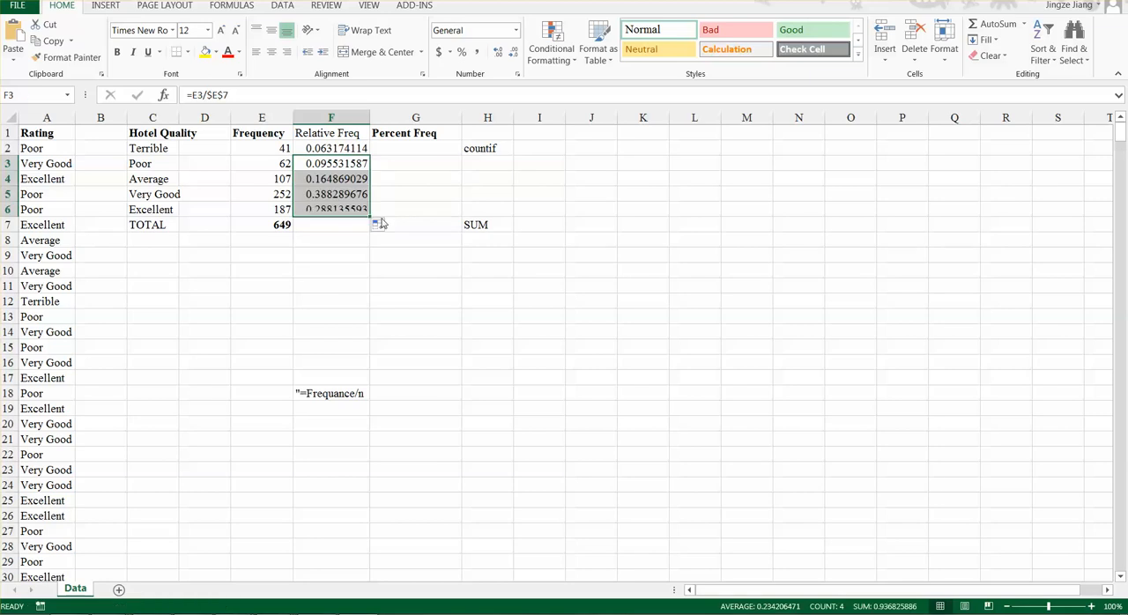
- Examine the relative frequency formulas in F2:F6 to check which frequency and total cells they reference
{"action": "left_click", "coordinate": [325, 178]}
{"action": "left_click", "coordinate": [324, 194]}
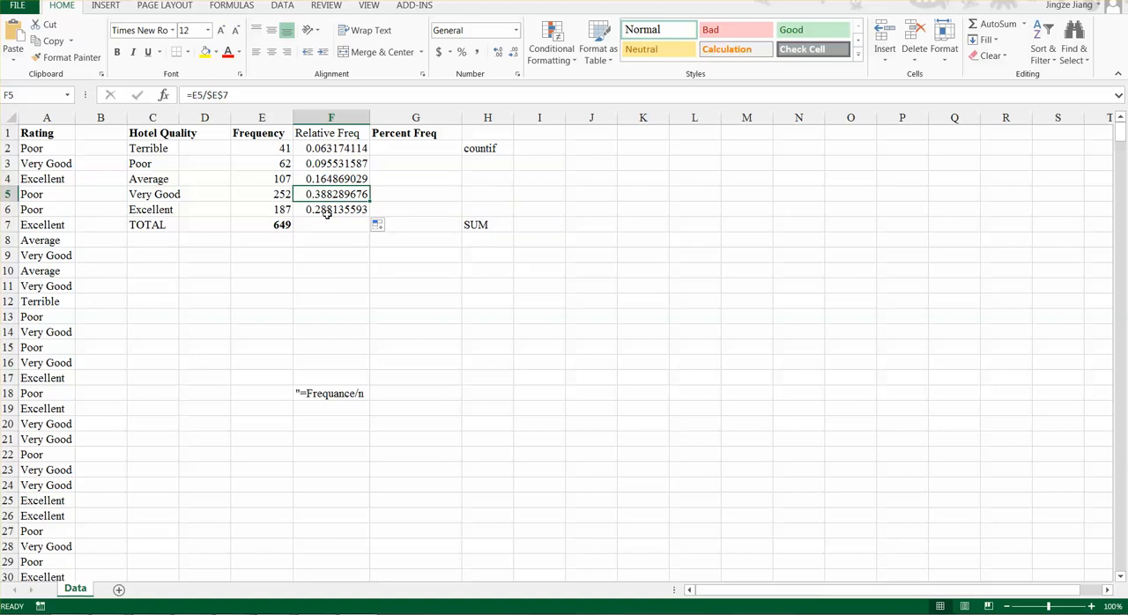
{"action": "left_click", "coordinate": [328, 211]}
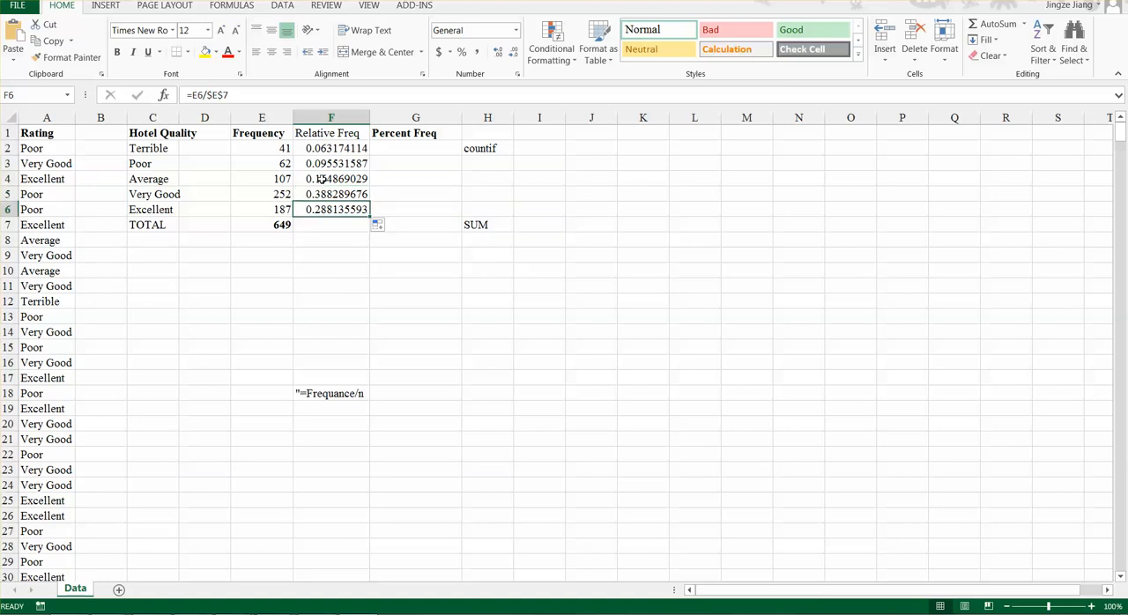
{"action": "left_click", "coordinate": [322, 178]}
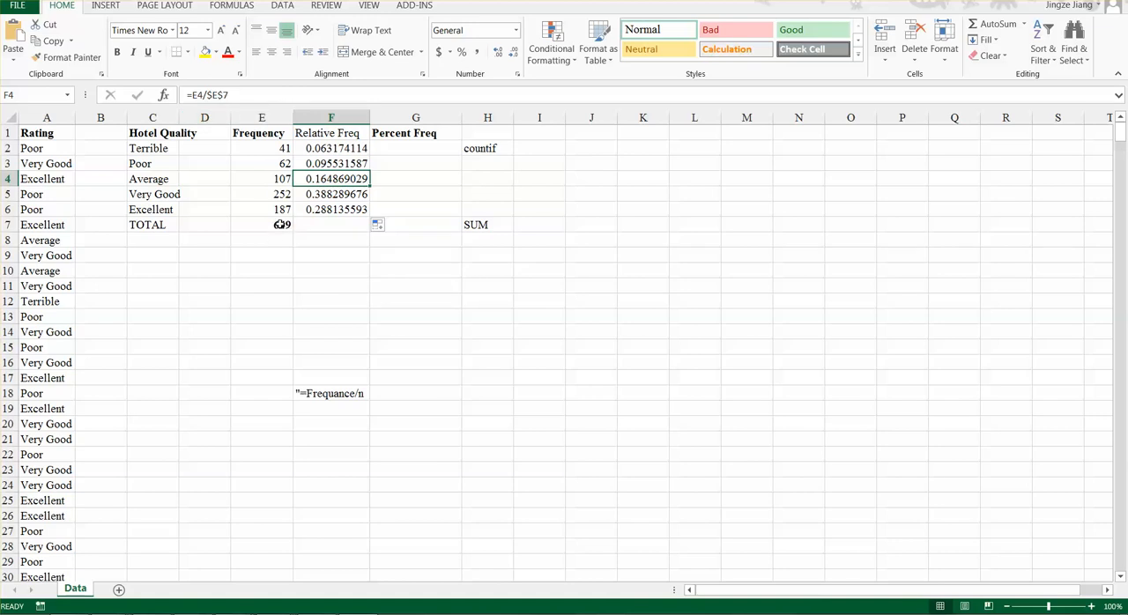
{"action": "left_click", "coordinate": [325, 193]}
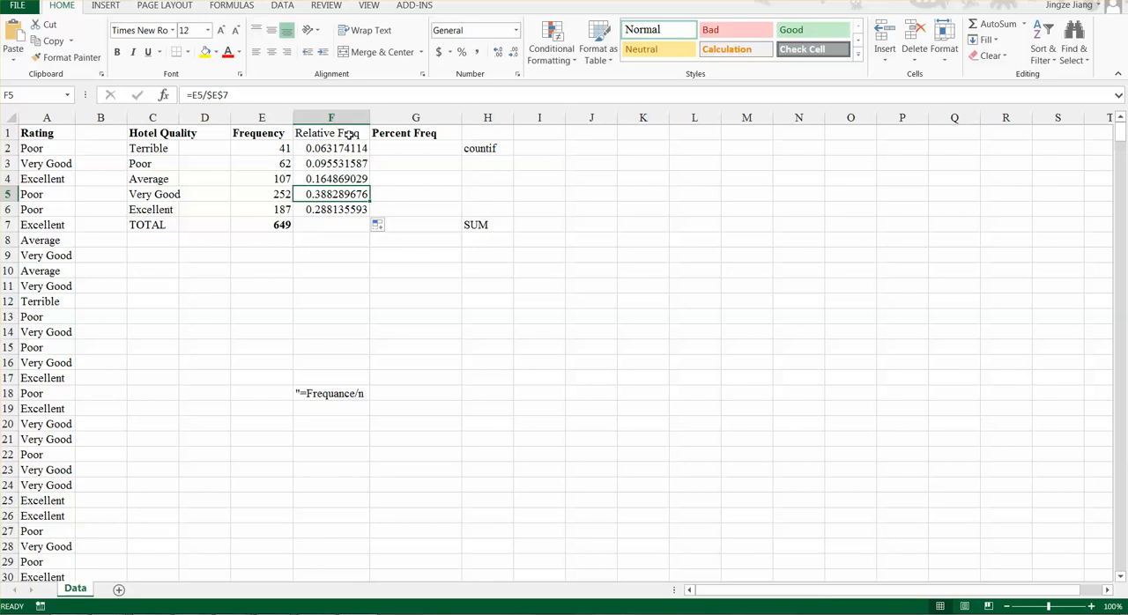
{"action": "key", "text": "Up"}
{"action": "key", "text": "Up"}
{"action": "key", "text": "Up"}
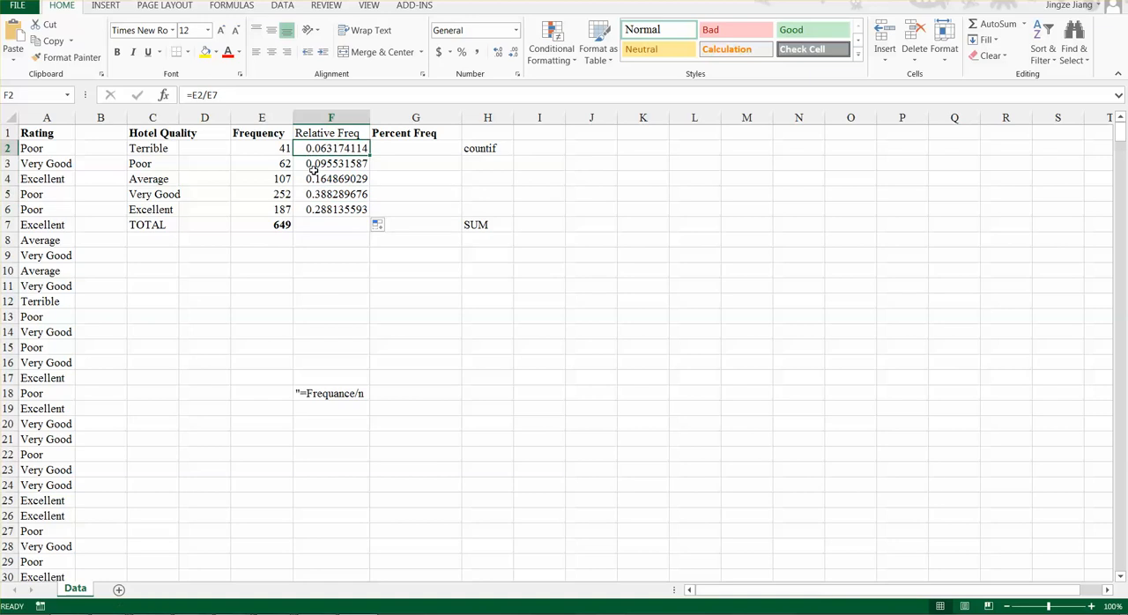
{"action": "left_click", "coordinate": [313, 165]}
{"action": "left_click", "coordinate": [323, 195]}
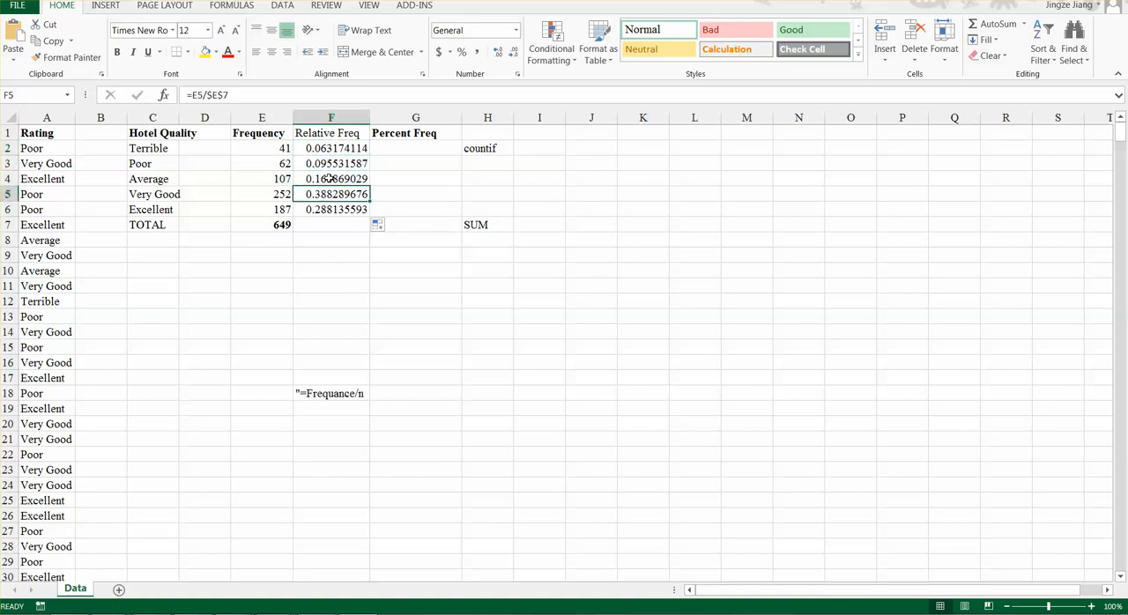
{"action": "left_click", "coordinate": [313, 177]}
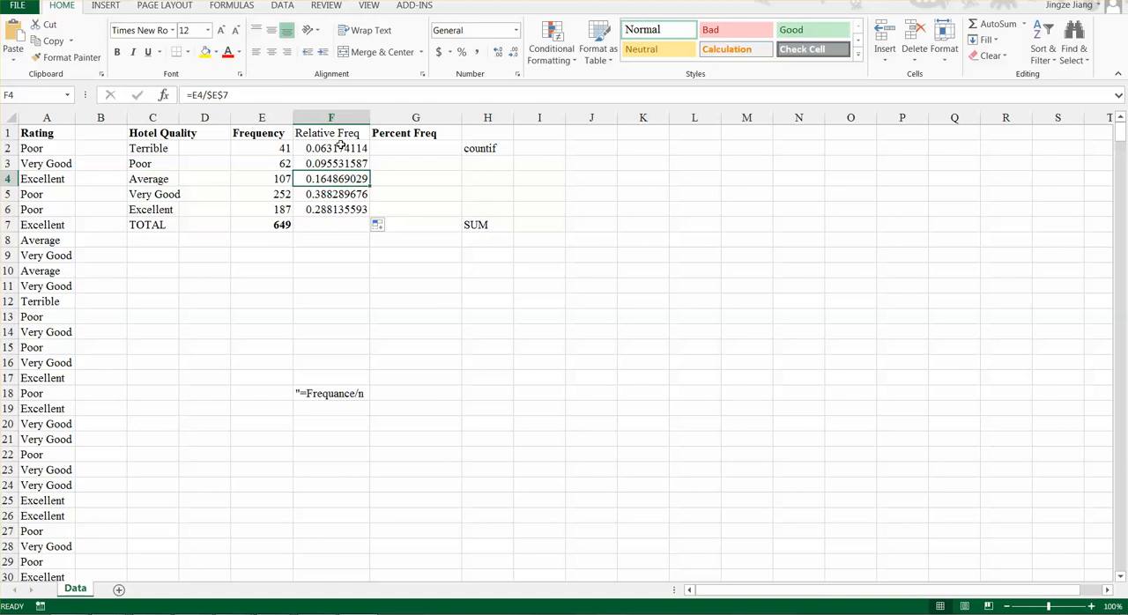
- Format the relative frequencies in F2:F6 as Number with 4 decimal places
{"action": "left_click", "coordinate": [340, 147]}
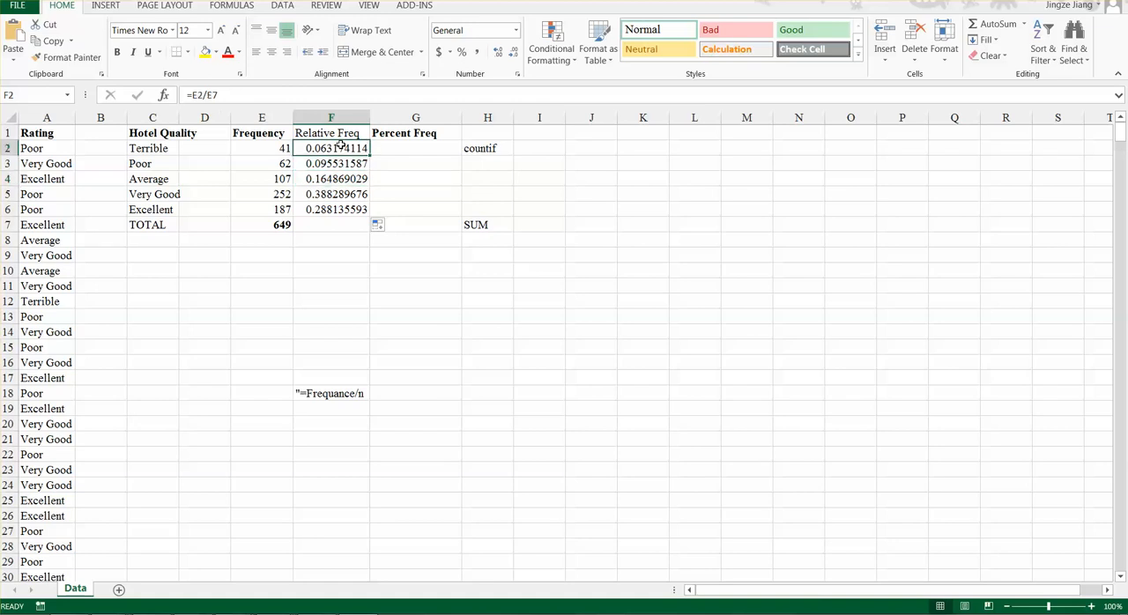
{"action": "left_click_drag", "start_coordinate": [341, 147], "coordinate": [338, 209]}
{"action": "right_click", "coordinate": [339, 211]}
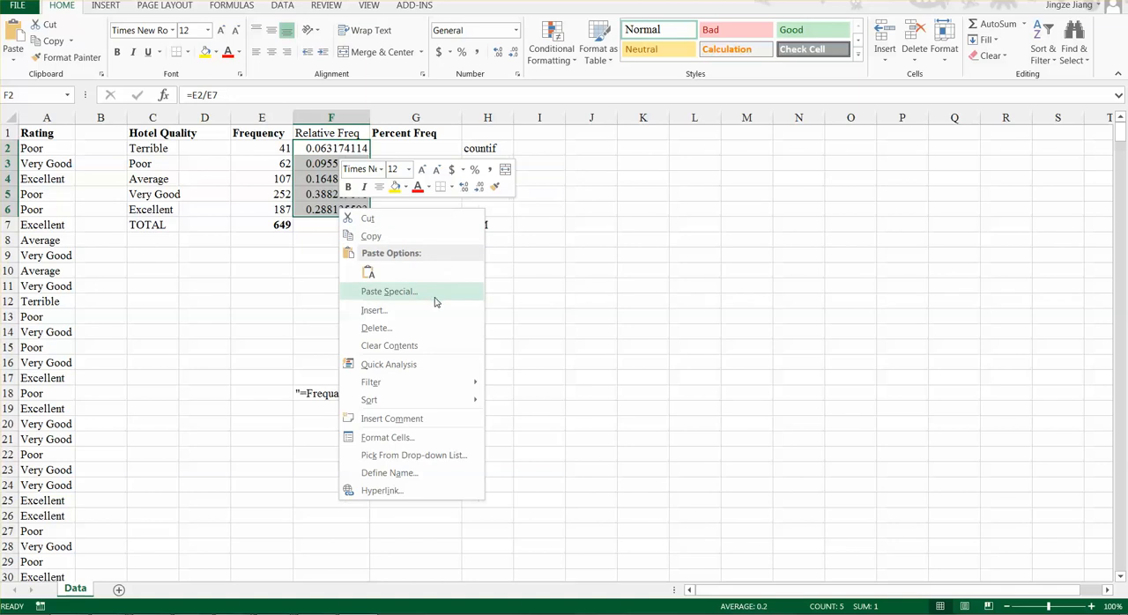
{"action": "left_click", "coordinate": [418, 441]}
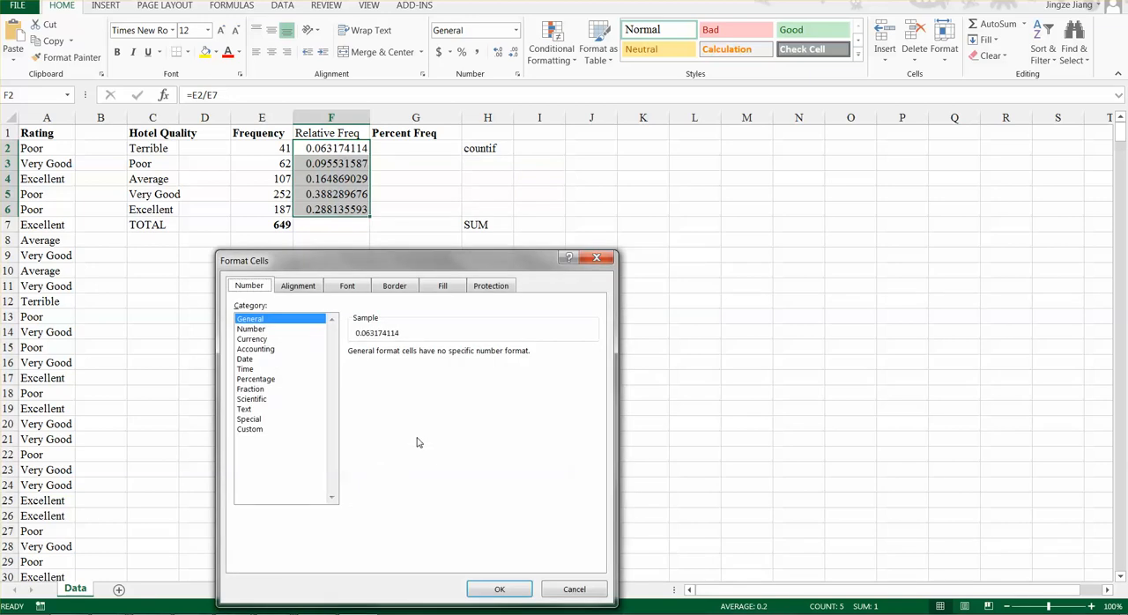
{"action": "left_click", "coordinate": [251, 329]}
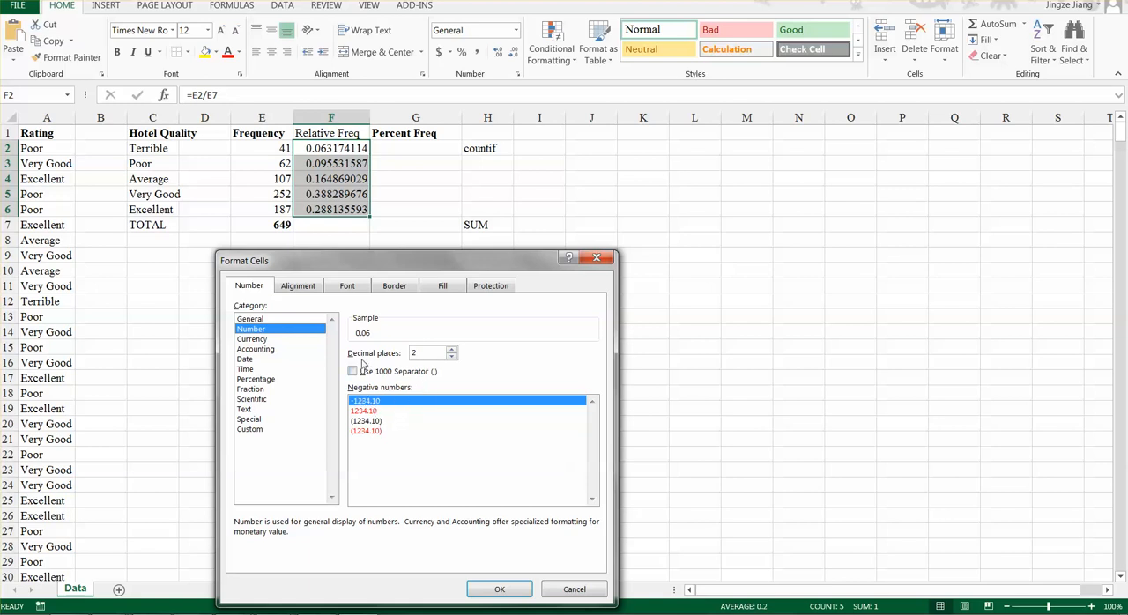
{"action": "left_click", "coordinate": [452, 350]}
{"action": "left_click", "coordinate": [451, 351]}
{"action": "left_click", "coordinate": [499, 589]}
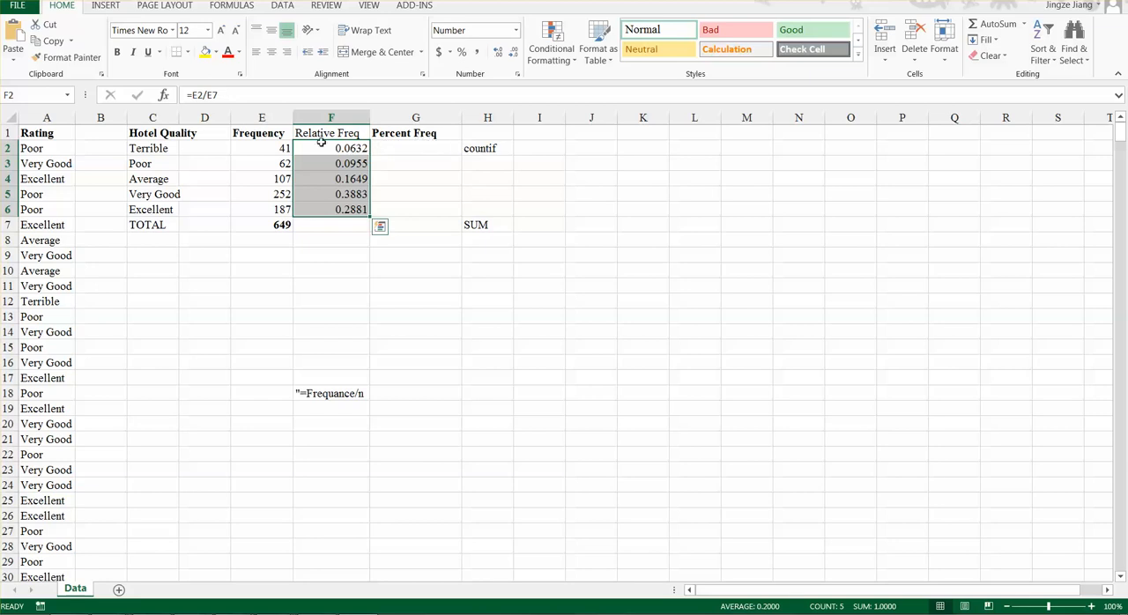
- Calculate the percent frequency of Terrible in G2 with the formula =F2*100
{"action": "left_click", "coordinate": [405, 147]}
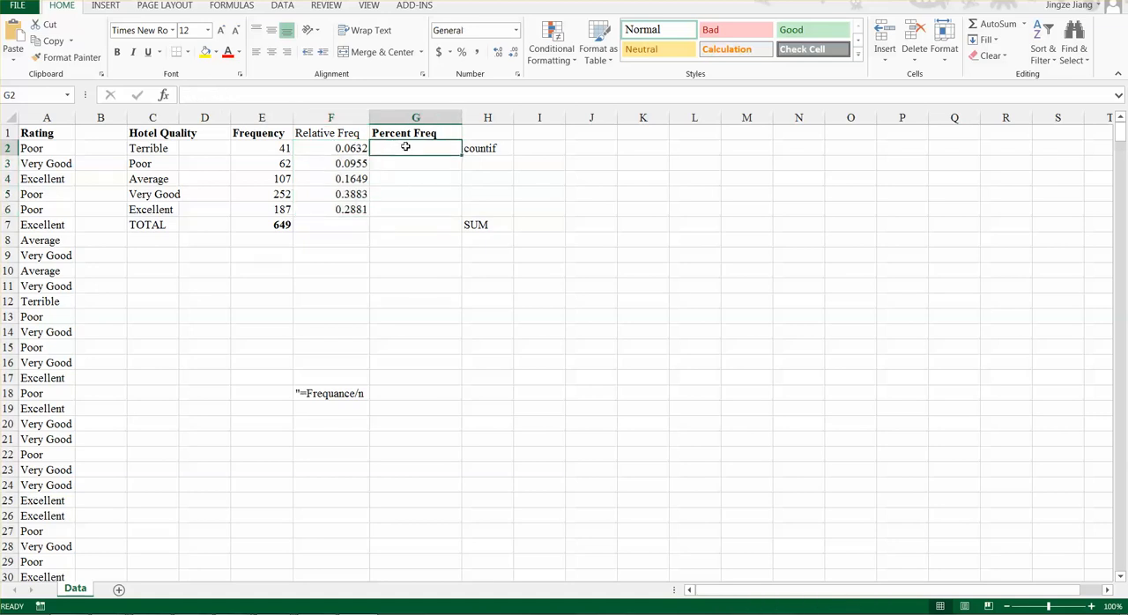
{"action": "type", "text": "="}
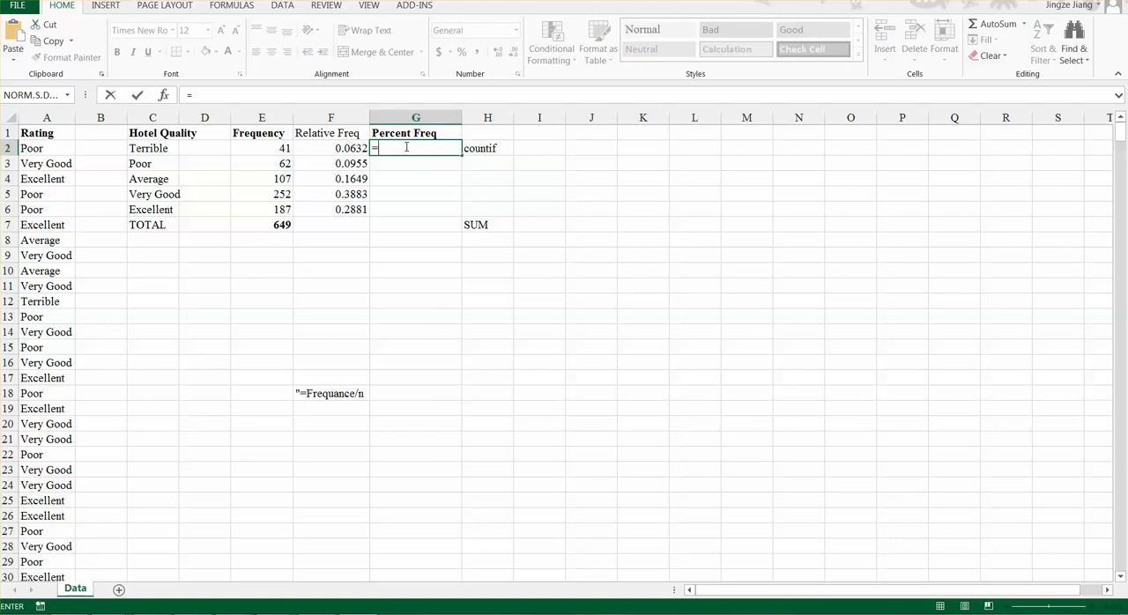
{"action": "left_click", "coordinate": [336, 148]}
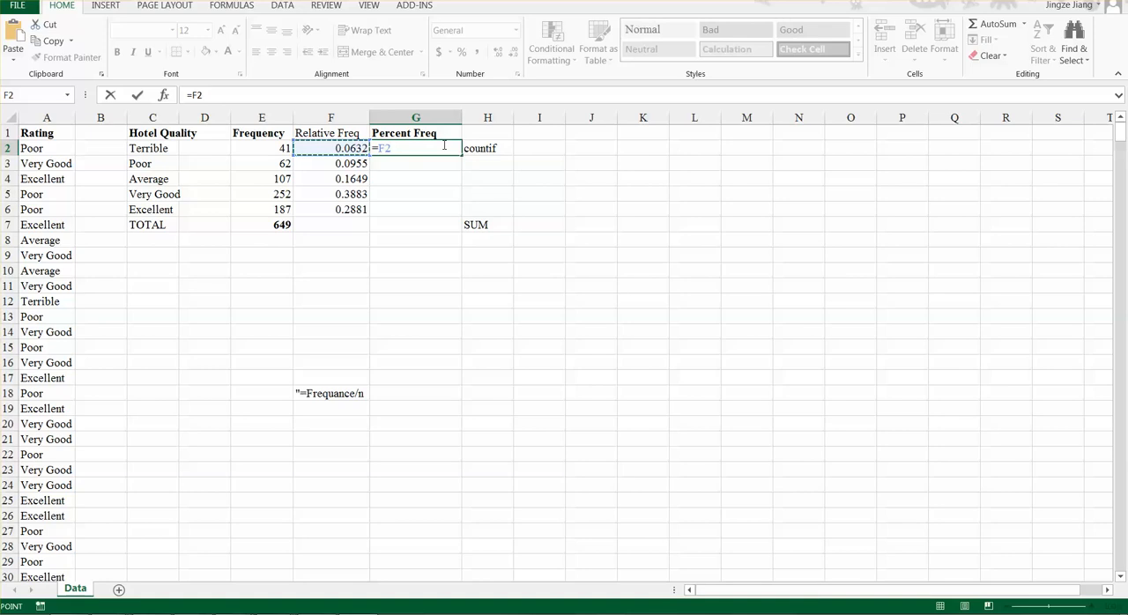
{"action": "type", "text": "*100"}
{"action": "key", "text": "Return"}
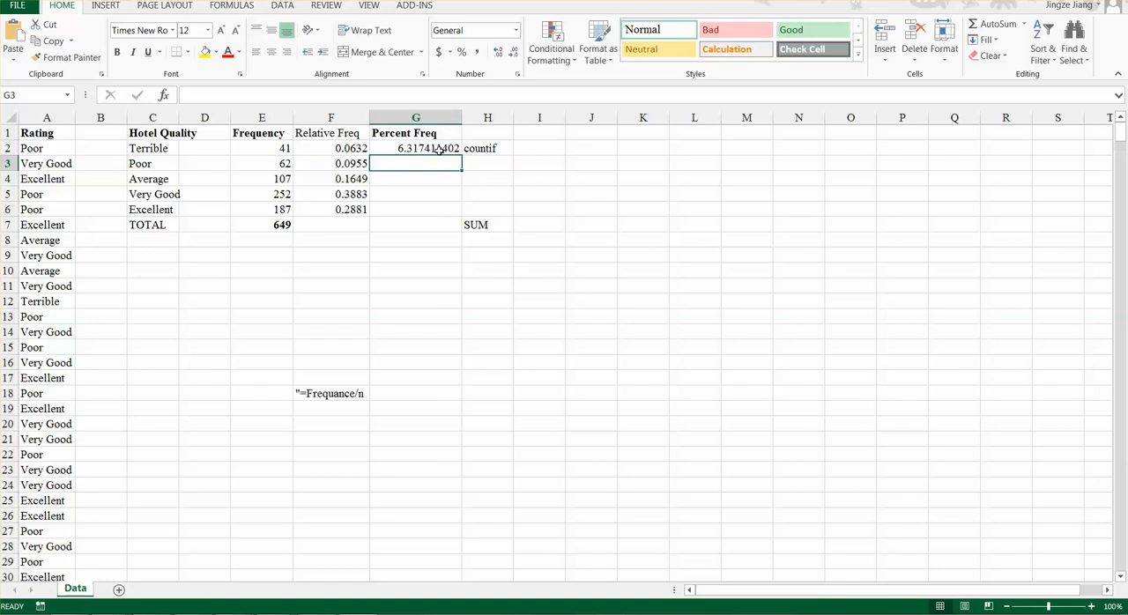
- Check the percent frequency formula in G2 and fill it down through G6 for the other ratings
{"action": "left_click", "coordinate": [455, 149]}
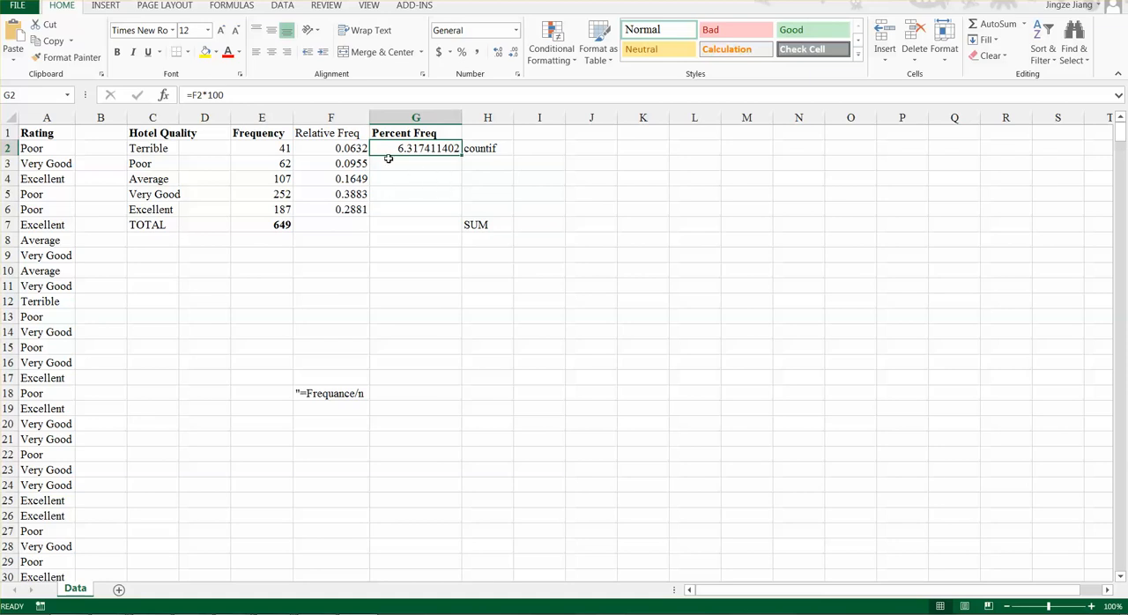
{"action": "left_click", "coordinate": [208, 94]}
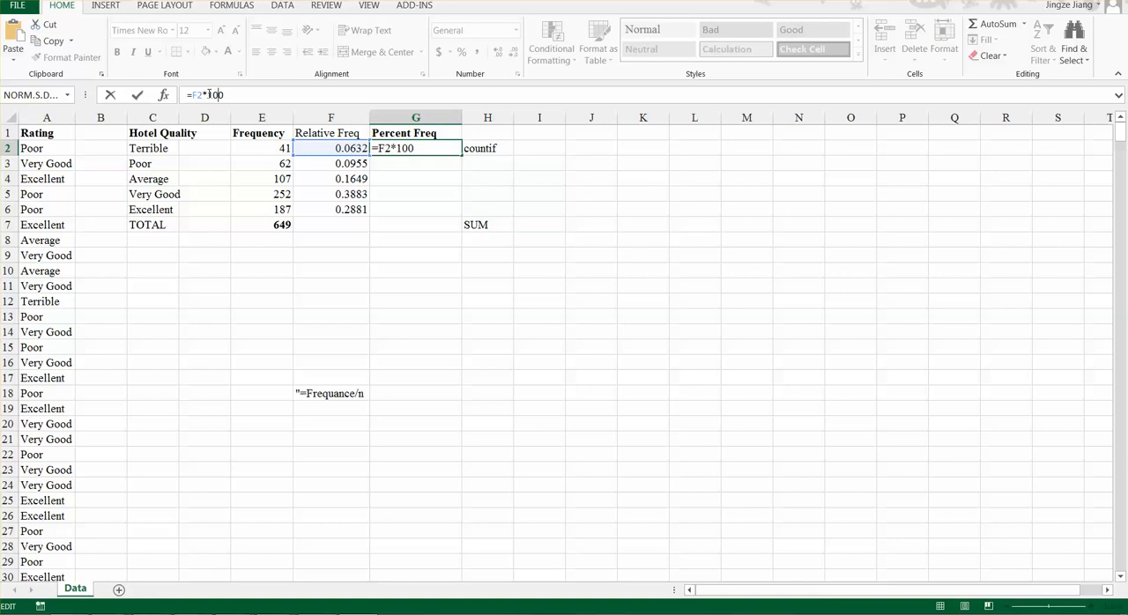
{"action": "key", "text": "Return"}
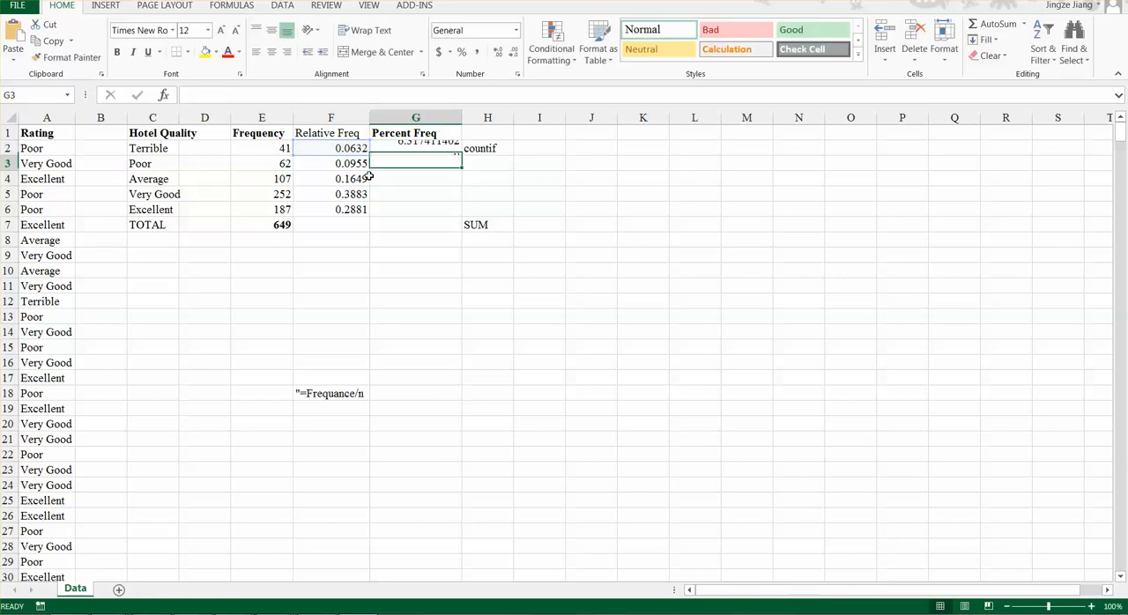
{"action": "left_click", "coordinate": [377, 151]}
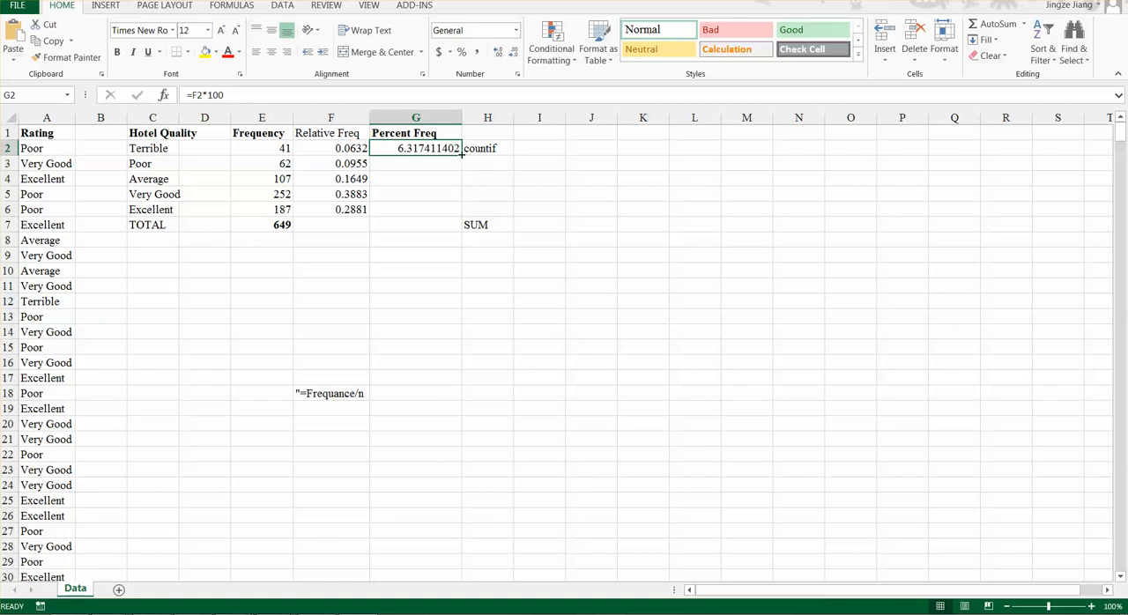
{"action": "left_click_drag", "start_coordinate": [461, 153], "coordinate": [471, 222]}
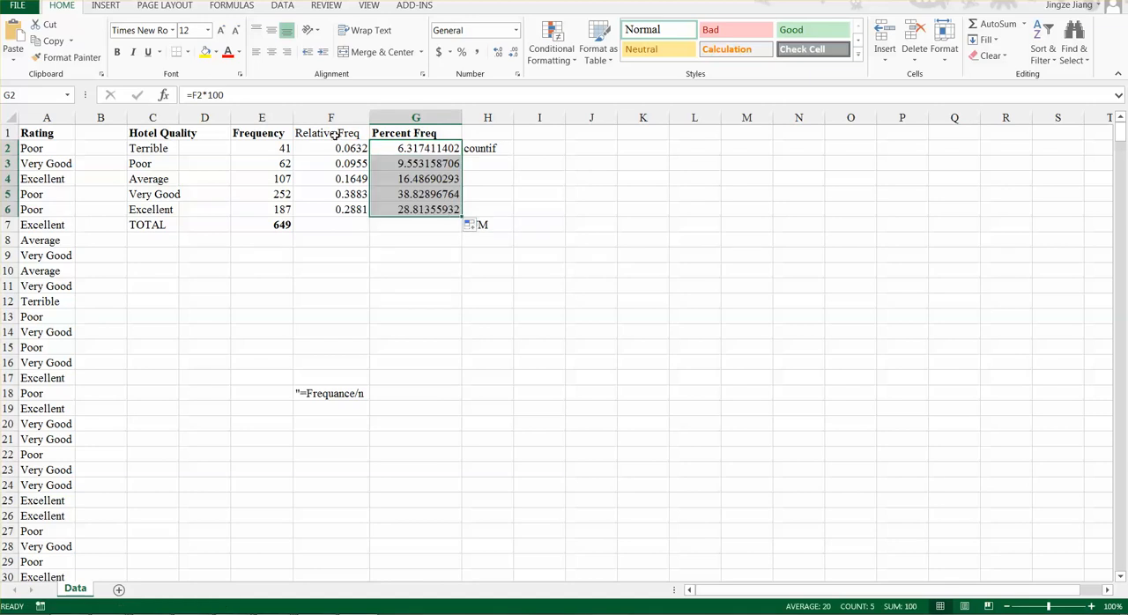
- Format the percent frequencies in G2:G6 as Number with 2 decimal places
{"action": "right_click", "coordinate": [419, 165]}
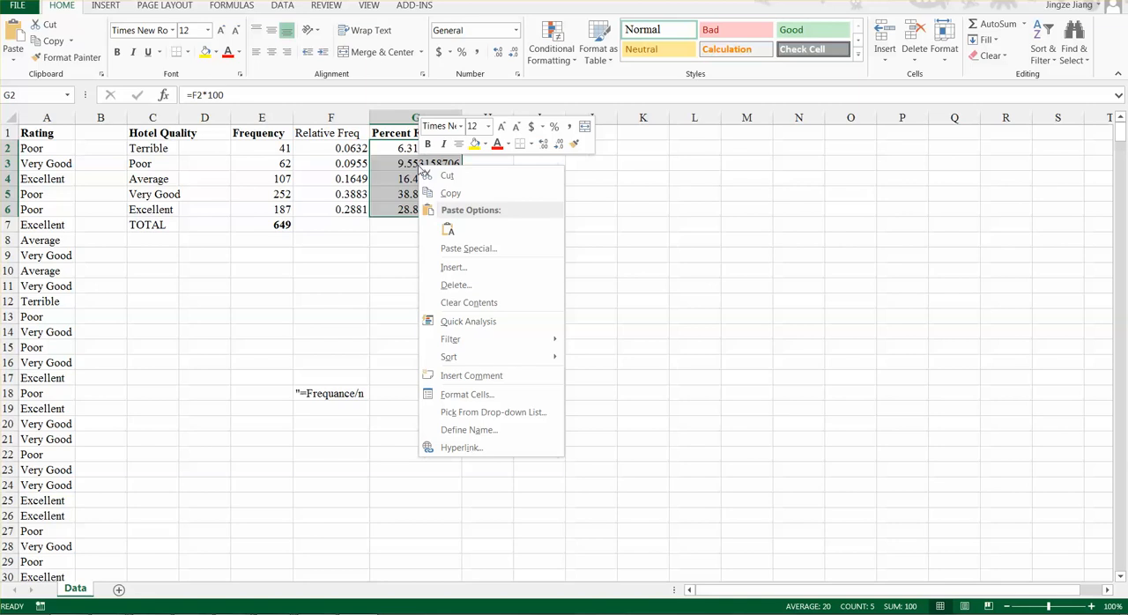
{"action": "left_click", "coordinate": [467, 394]}
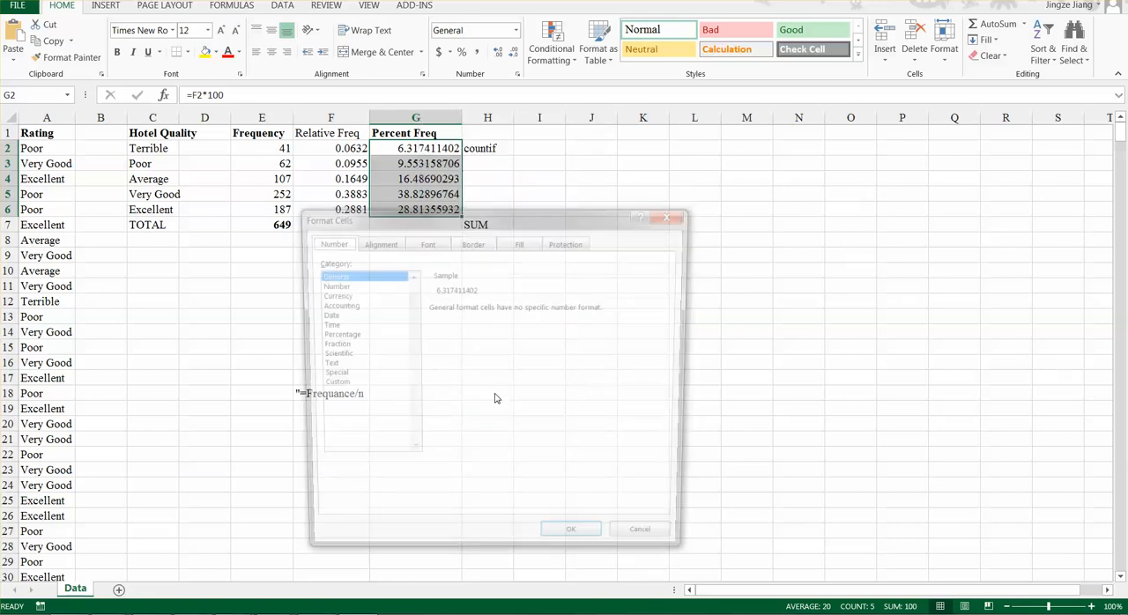
{"action": "left_click", "coordinate": [333, 285]}
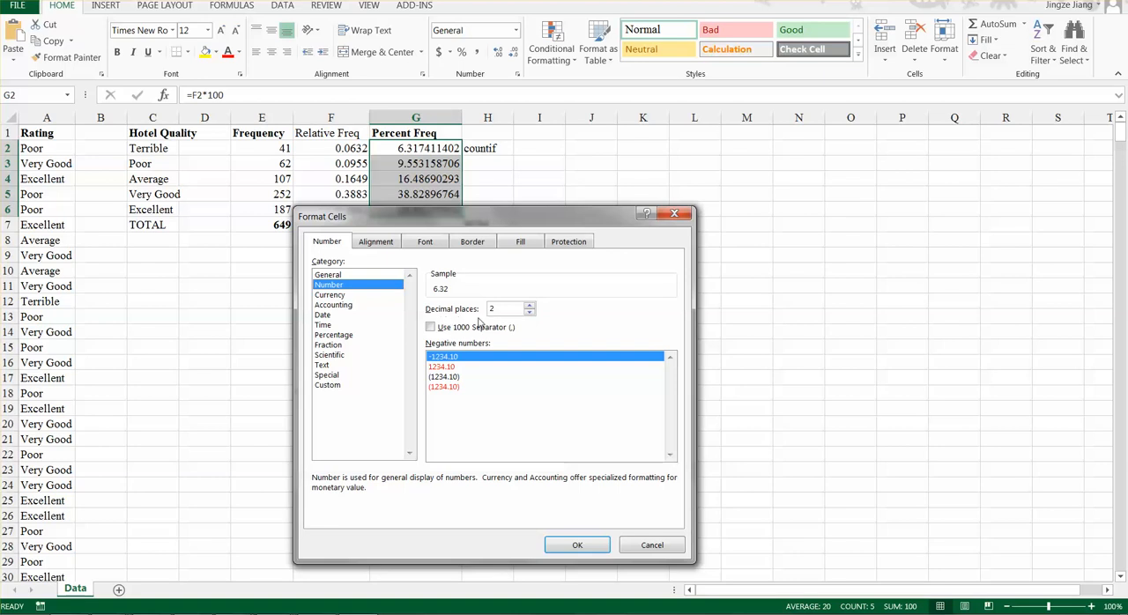
{"action": "left_click", "coordinate": [578, 546]}
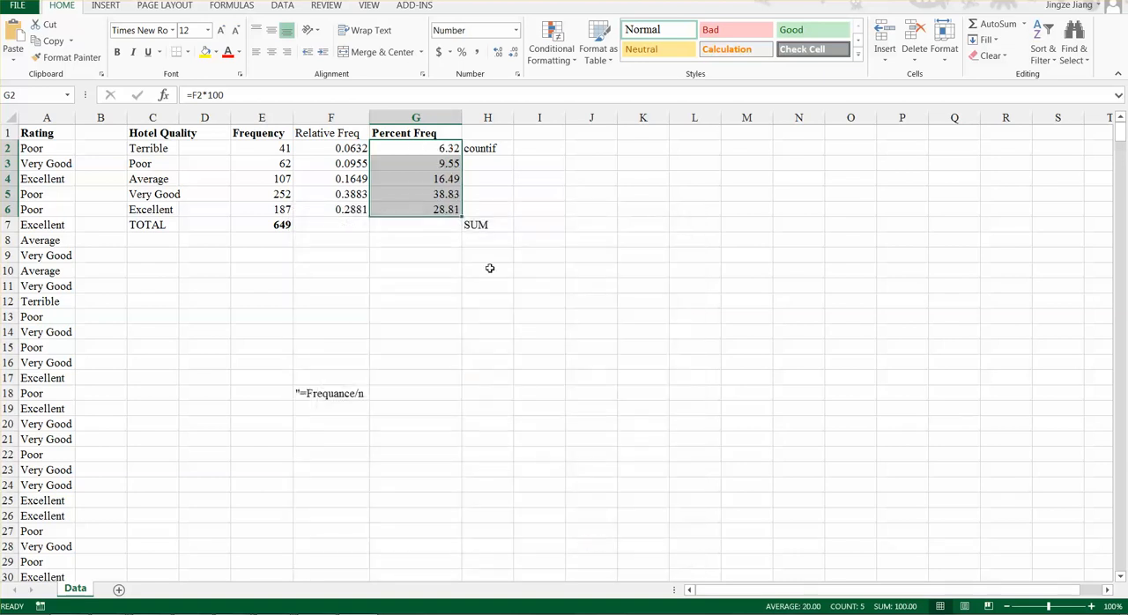